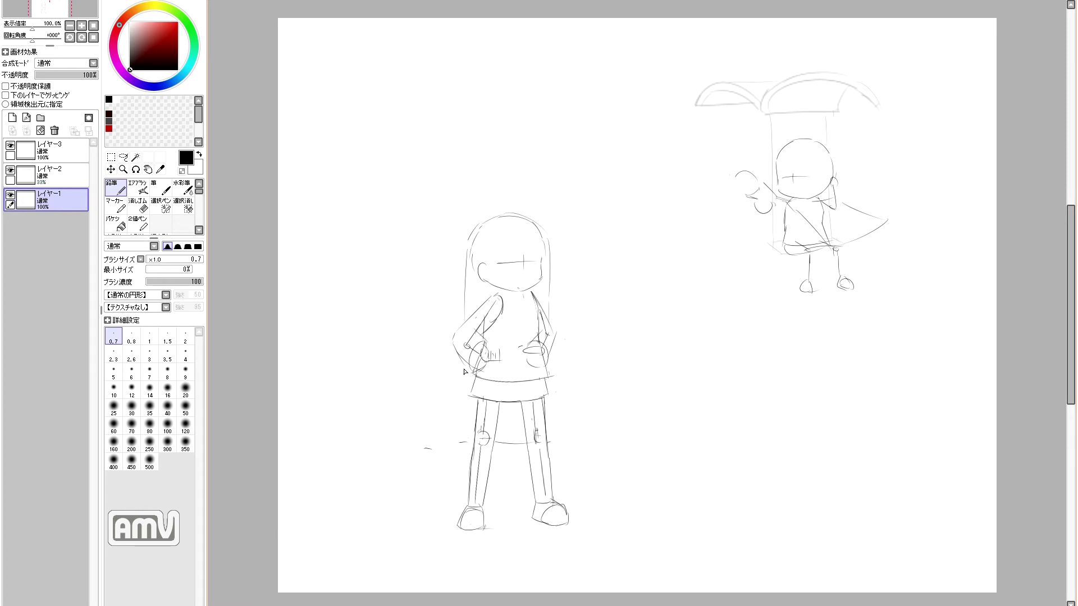
# - Redraw the standing figure's bent arm at the hip and sketch the fingers of that hand
pyautogui.moveTo(488, 351); pyautogui.dragTo(505, 371)
pyautogui.press('e')
pyautogui.moveTo(435, 351)
pyautogui.mouseDown()
pyautogui.moveTo(421, 451)
pyautogui.moveTo(469, 447)
pyautogui.mouseUp()
pyautogui.press('n')
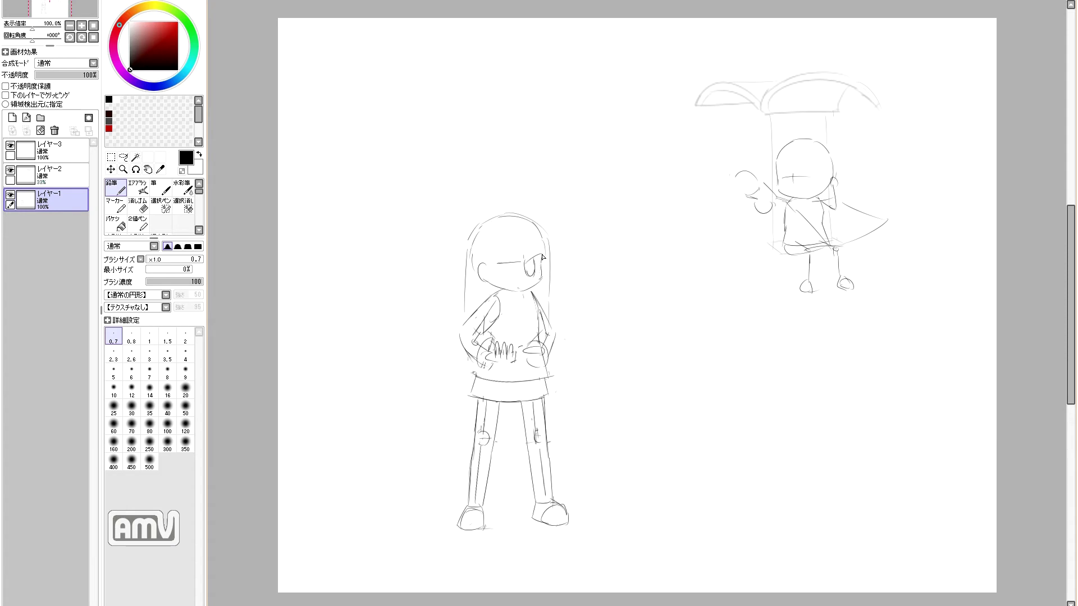
# - Sketch the standing figure's eyes, open mouth and slanted fringe, cleaning up the area around the ear
pyautogui.press('e')
pyautogui.press('n')
pyautogui.press('e')
pyautogui.press('n')
pyautogui.moveTo(525, 263)
pyautogui.mouseDown()
pyautogui.moveTo(537, 261)
pyautogui.moveTo(469, 345)
pyautogui.mouseUp()
pyautogui.moveTo(528, 230); pyautogui.dragTo(547, 254)
pyautogui.press('e')
pyautogui.press('n')
pyautogui.moveTo(483, 258)
pyautogui.mouseDown()
pyautogui.moveTo(513, 216)
pyautogui.moveTo(472, 269)
pyautogui.mouseUp()
# - Sketch the standing figure's side hair, necktie and skirt hem
pyautogui.moveTo(546, 246); pyautogui.dragTo(549, 310)
pyautogui.moveTo(533, 287)
pyautogui.mouseDown()
pyautogui.moveTo(521, 311)
pyautogui.moveTo(493, 294)
pyautogui.moveTo(525, 311)
pyautogui.moveTo(505, 311)
pyautogui.moveTo(528, 324)
pyautogui.moveTo(519, 365)
pyautogui.mouseUp()
pyautogui.moveTo(472, 394); pyautogui.dragTo(549, 393)
# - Rework both of the standing figure's hands and sleeves, erasing the old arm lines
pyautogui.press('e')
pyautogui.moveTo(531, 357); pyautogui.dragTo(542, 365)
pyautogui.press('n')
pyautogui.moveTo(469, 334); pyautogui.dragTo(509, 371)
pyautogui.moveTo(528, 345); pyautogui.dragTo(553, 365)
pyautogui.press('e')
pyautogui.press('n')
pyautogui.moveTo(468, 337); pyautogui.dragTo(480, 364)
pyautogui.moveTo(474, 297); pyautogui.dragTo(469, 331)
# - Sketch a wide cape behind the standing figure, falling from the shoulders to a curved hem below the knees
pyautogui.press('e')
pyautogui.moveTo(466, 259); pyautogui.dragTo(449, 446)
pyautogui.press('n')
pyautogui.moveTo(534, 306)
pyautogui.mouseDown()
pyautogui.moveTo(559, 432)
pyautogui.moveTo(575, 454)
pyautogui.mouseUp()
pyautogui.moveTo(573, 376); pyautogui.dragTo(583, 438)
pyautogui.moveTo(471, 326)
pyautogui.mouseDown()
pyautogui.moveTo(452, 471)
pyautogui.moveTo(429, 426)
pyautogui.mouseUp()
pyautogui.moveTo(488, 466); pyautogui.dragTo(534, 466)
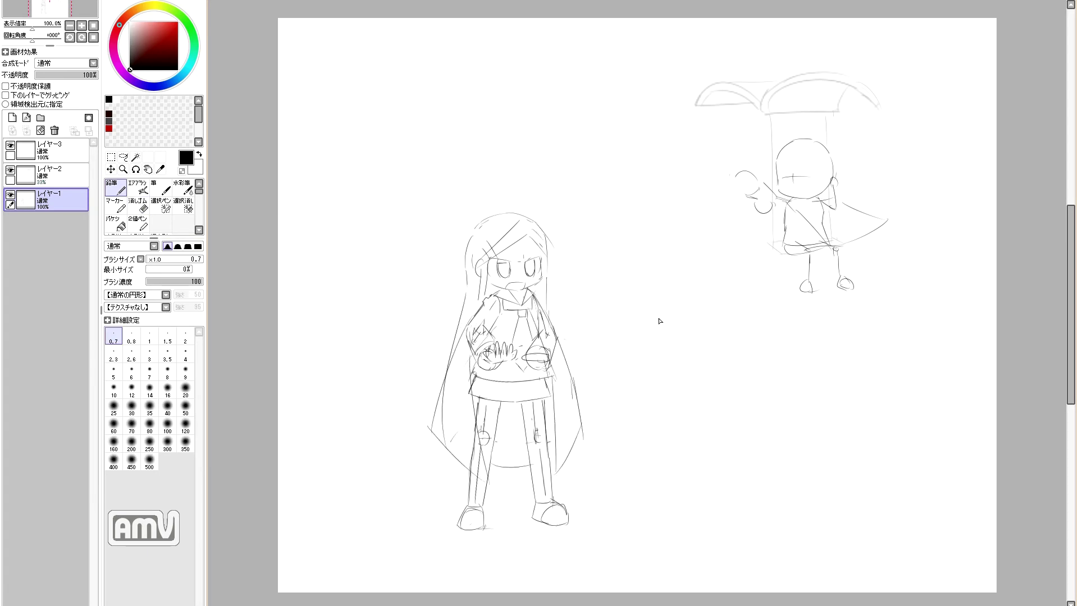
# - Clean up and redraw the hair strand beside the standing figure's ear and cheek
pyautogui.press('e')
pyautogui.press('n')
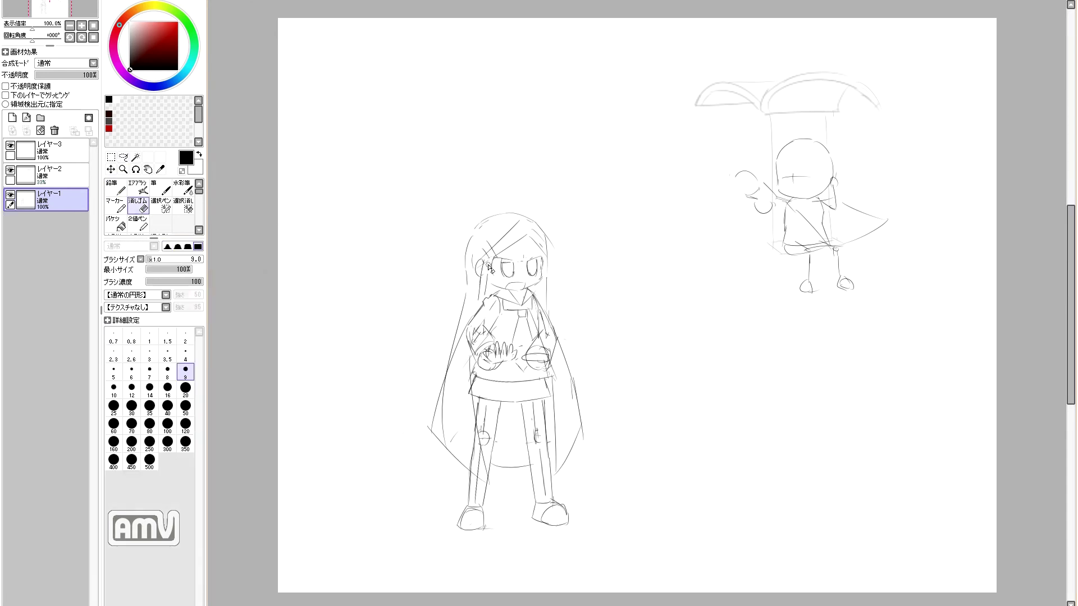
pyautogui.press('e')
pyautogui.press('n')
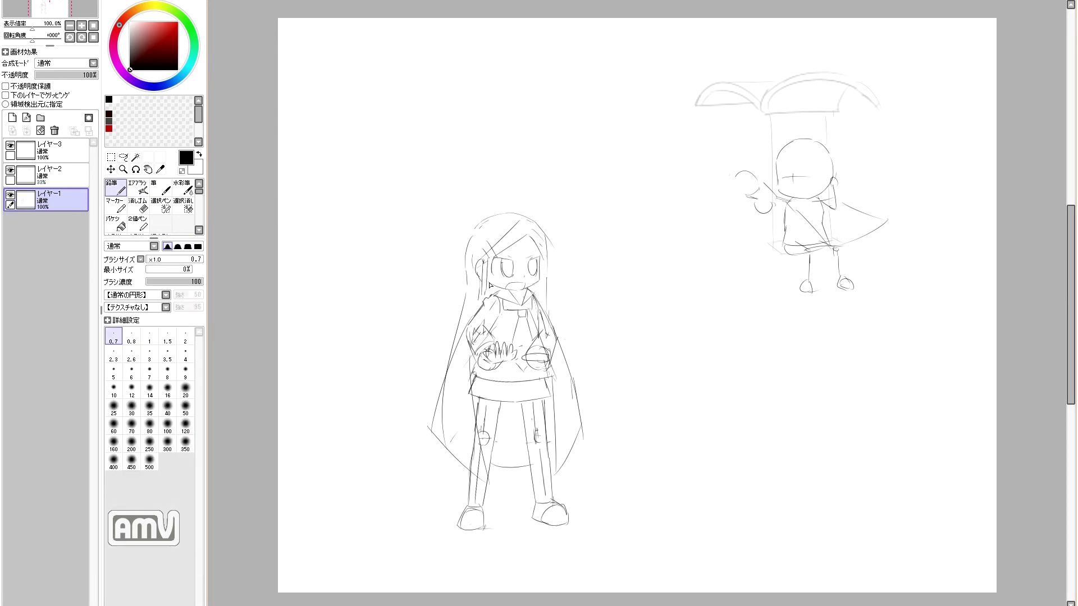
# - Sketch the small seated figure's lower leg and refine the standing figure's ankles and shoes
pyautogui.moveTo(804, 247); pyautogui.dragTo(807, 278)
pyautogui.moveTo(817, 241); pyautogui.dragTo(815, 257)
pyautogui.press('e')
pyautogui.press('n')
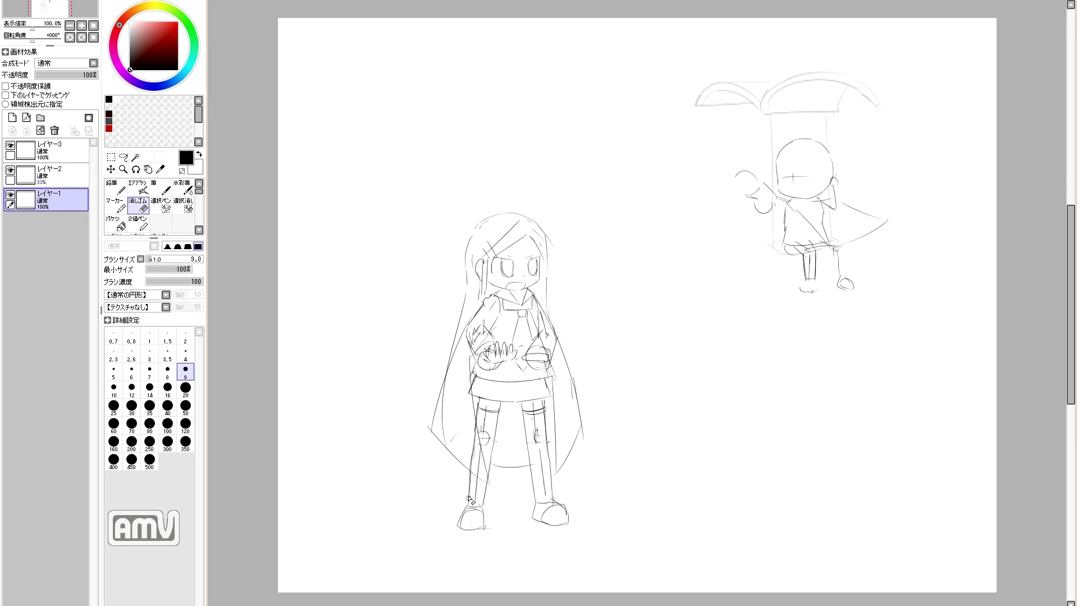
pyautogui.moveTo(557, 511); pyautogui.dragTo(555, 518)
pyautogui.moveTo(536, 504); pyautogui.dragTo(542, 523)
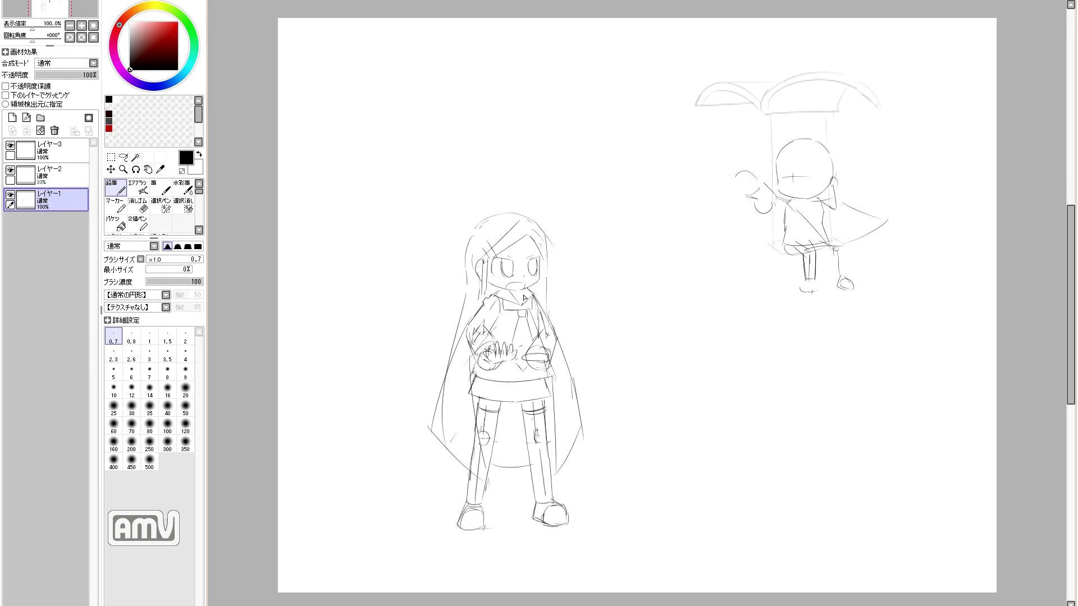
# - Select the standing figure's head and move it slightly upward
pyautogui.press('a')
pyautogui.moveTo(494, 185)
pyautogui.mouseDown()
pyautogui.moveTo(393, 286)
pyautogui.moveTo(553, 277)
pyautogui.moveTo(506, 295)
pyautogui.mouseUp()
pyautogui.press('n')
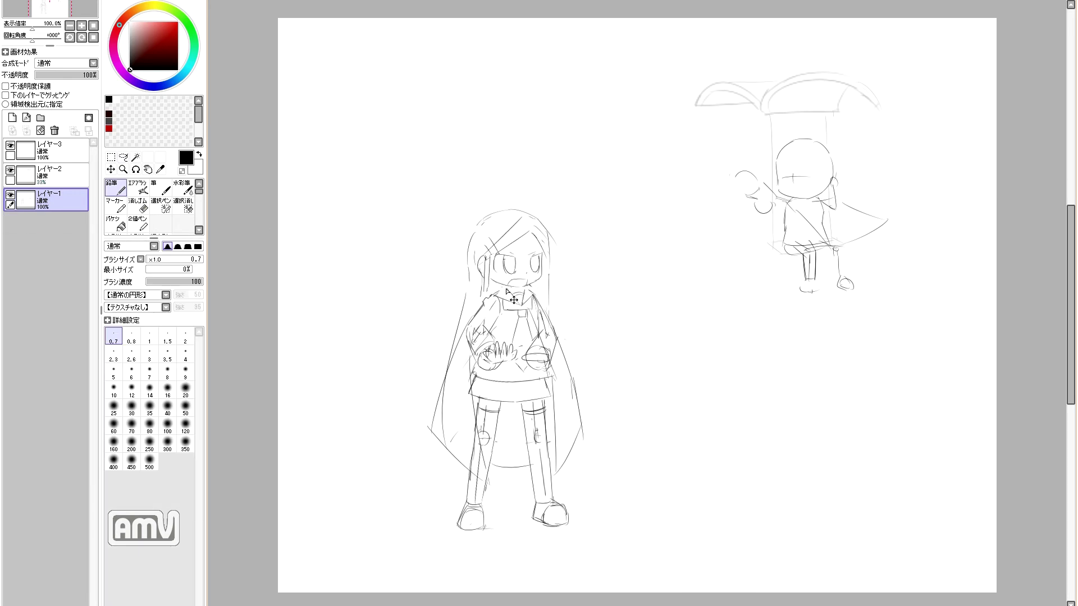
# - Sketch the seated figure's other leg and outstretched hand, erasing the cape lines behind the body
pyautogui.moveTo(842, 252); pyautogui.dragTo(843, 275)
pyautogui.moveTo(840, 277); pyautogui.dragTo(837, 285)
pyautogui.press('e')
pyautogui.moveTo(898, 228)
pyautogui.mouseDown()
pyautogui.moveTo(785, 222)
pyautogui.moveTo(830, 218)
pyautogui.mouseUp()
pyautogui.press('n')
pyautogui.moveTo(755, 191); pyautogui.dragTo(765, 227)
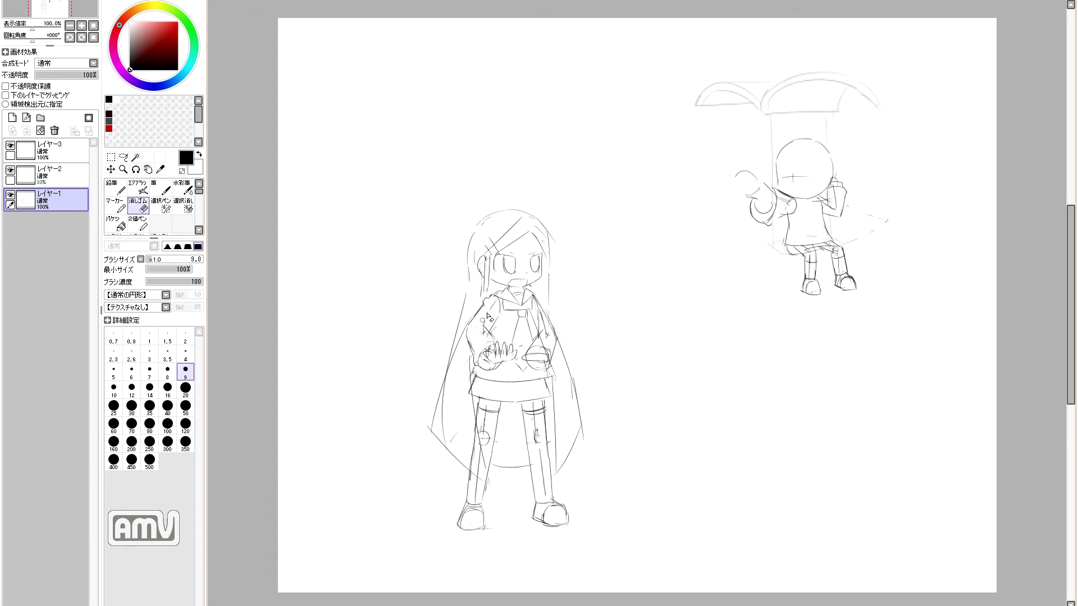
# - Erase stray construction lines on the standing figure's sleeve and around the seated figure
pyautogui.press('e')
pyautogui.press('n')
pyautogui.press('e')
pyautogui.scroll(2, 868, 230)
pyautogui.moveTo(867, 104); pyautogui.dragTo(835, 273)
pyautogui.press('n')
# - Sketch the seated figure's hair with pointed bangs, oval eyes and open mouth
pyautogui.moveTo(692, 254); pyautogui.dragTo(746, 159)
pyautogui.moveTo(709, 195)
pyautogui.mouseDown()
pyautogui.moveTo(792, 155)
pyautogui.moveTo(831, 194)
pyautogui.mouseUp()
pyautogui.moveTo(823, 179)
pyautogui.mouseDown()
pyautogui.moveTo(845, 253)
pyautogui.moveTo(841, 283)
pyautogui.mouseUp()
pyautogui.moveTo(835, 260); pyautogui.dragTo(806, 283)
pyautogui.moveTo(734, 231)
pyautogui.mouseDown()
pyautogui.moveTo(774, 230)
pyautogui.moveTo(753, 277)
pyautogui.mouseUp()
pyautogui.press('e')
pyautogui.press('n')
pyautogui.moveTo(730, 186)
pyautogui.mouseDown()
pyautogui.moveTo(709, 251)
pyautogui.moveTo(771, 227)
pyautogui.mouseUp()
pyautogui.moveTo(764, 186); pyautogui.dragTo(804, 280)
# - Erase rough lines around the seated figure's arms and refine the arm outline
pyautogui.press('e')
pyautogui.moveTo(725, 163); pyautogui.dragTo(777, 200)
pyautogui.press('n')
pyautogui.moveTo(708, 199)
pyautogui.mouseDown()
pyautogui.moveTo(693, 258)
pyautogui.moveTo(718, 264)
pyautogui.mouseUp()
# - Redraw the seated figure's skirt with a banded hem and erase the overlapping thigh lines
pyautogui.press('-')
pyautogui.scroll(4, 835, 169)
pyautogui.moveTo(813, 208); pyautogui.dragTo(752, 270)
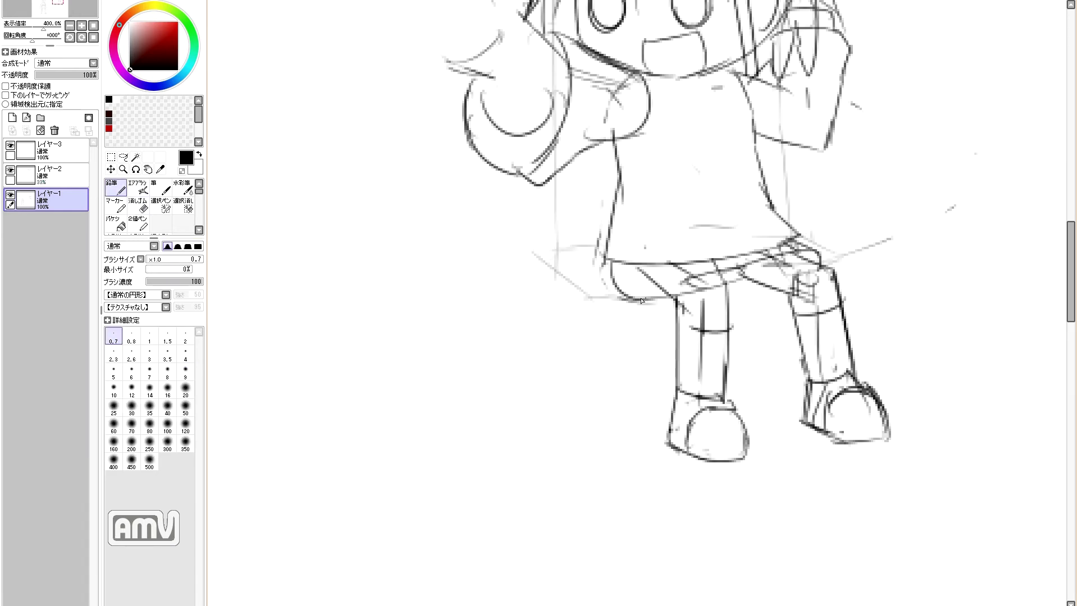
pyautogui.moveTo(820, 253); pyautogui.dragTo(646, 294)
pyautogui.moveTo(606, 263)
pyautogui.mouseDown()
pyautogui.moveTo(768, 237)
pyautogui.moveTo(710, 295)
pyautogui.moveTo(705, 382)
pyautogui.mouseUp()
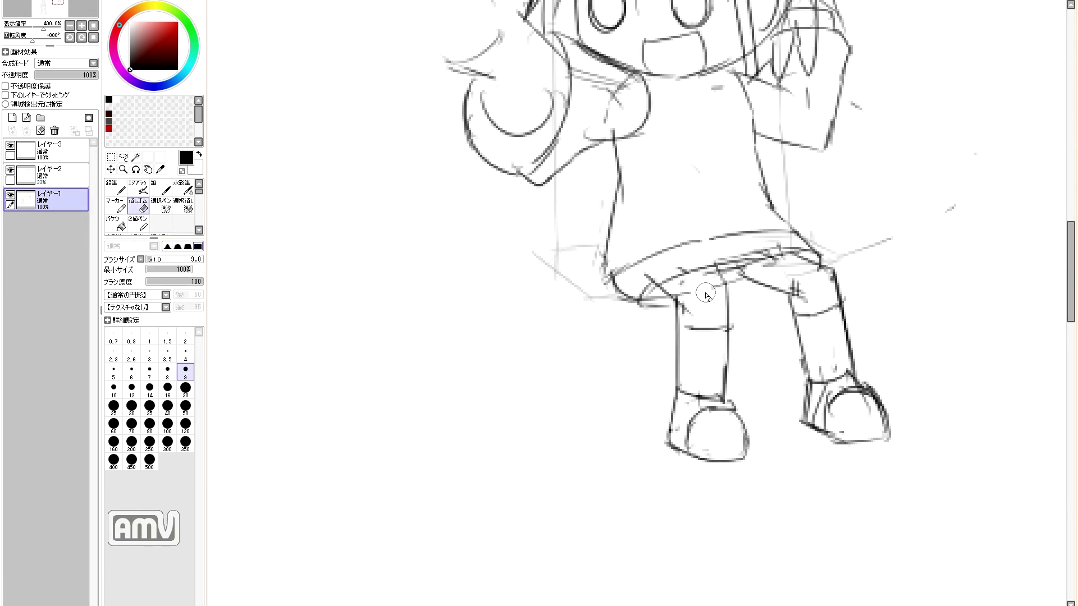
# - Sketch the sailor collar and necktie on the seated figure
pyautogui.scroll(2, 769, 237)
pyautogui.moveTo(724, 208); pyautogui.dragTo(746, 242)
pyautogui.moveTo(746, 243)
pyautogui.mouseDown()
pyautogui.moveTo(767, 199)
pyautogui.moveTo(730, 270)
pyautogui.moveTo(752, 354)
pyautogui.mouseUp()
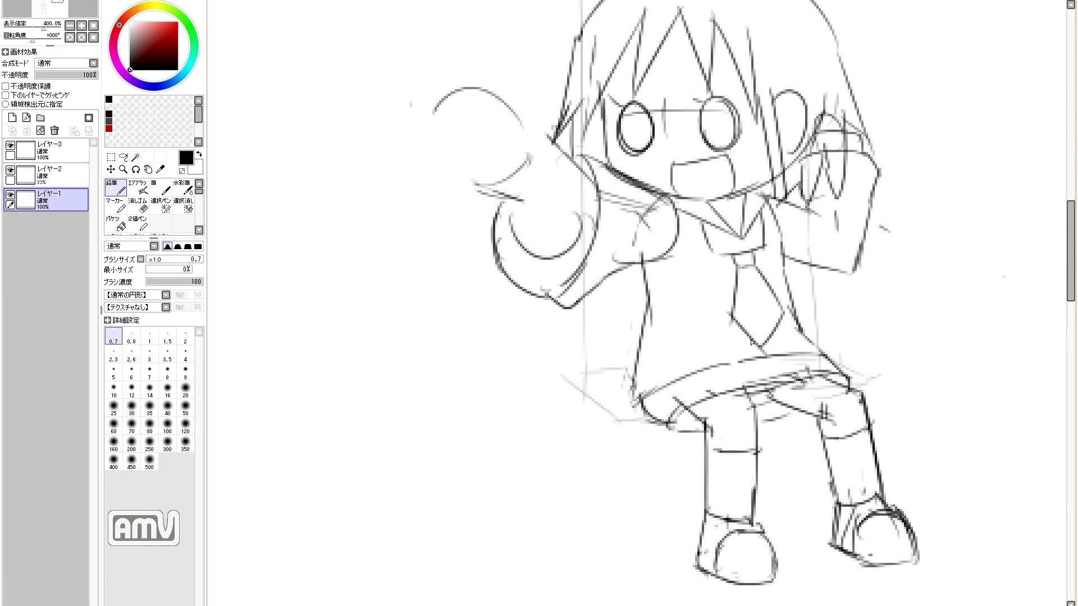
# - Complete the rounded shape above the seated figure's outstretched hand and sketch the curled fingers
pyautogui.press('-')
pyautogui.moveTo(699, 152); pyautogui.dragTo(724, 180)
pyautogui.moveTo(736, 146)
pyautogui.mouseDown()
pyautogui.moveTo(769, 202)
pyautogui.moveTo(730, 209)
pyautogui.moveTo(764, 225)
pyautogui.mouseUp()
pyautogui.press('e')
pyautogui.moveTo(783, 188); pyautogui.dragTo(814, 208)
pyautogui.press('n')
pyautogui.scroll(2, 816, 206)
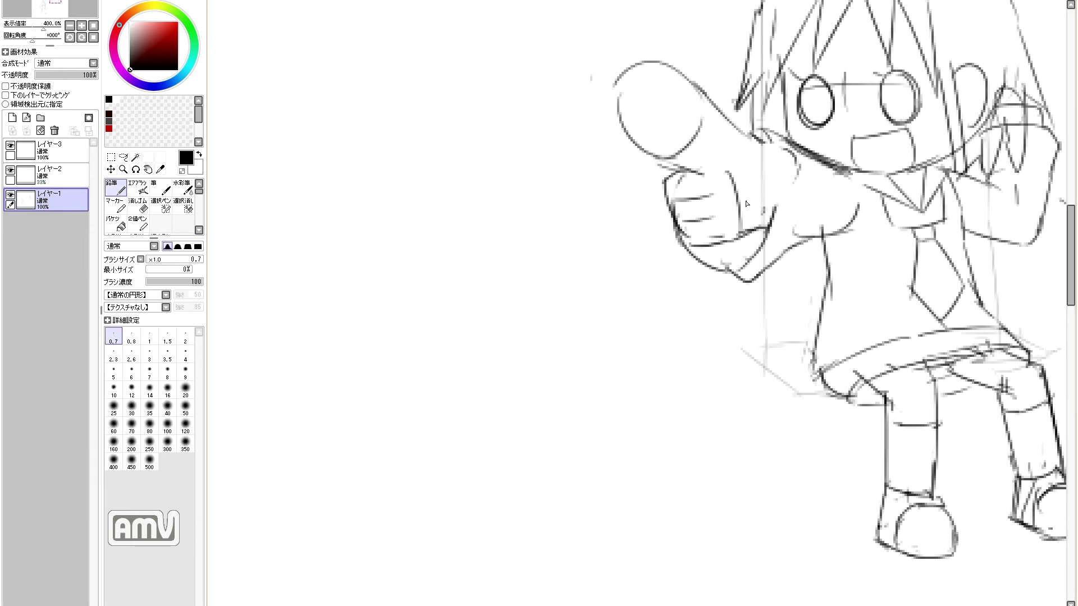
# - Draw the thumb on the seated figure's outstretched hand and tidy the outer outline of the fingers
pyautogui.moveTo(759, 169); pyautogui.dragTo(729, 208)
pyautogui.moveTo(747, 149); pyautogui.dragTo(777, 208)
pyautogui.press('e')
pyautogui.moveTo(674, 174); pyautogui.dragTo(682, 250)
pyautogui.press('n')
pyautogui.moveTo(668, 196); pyautogui.dragTo(735, 250)
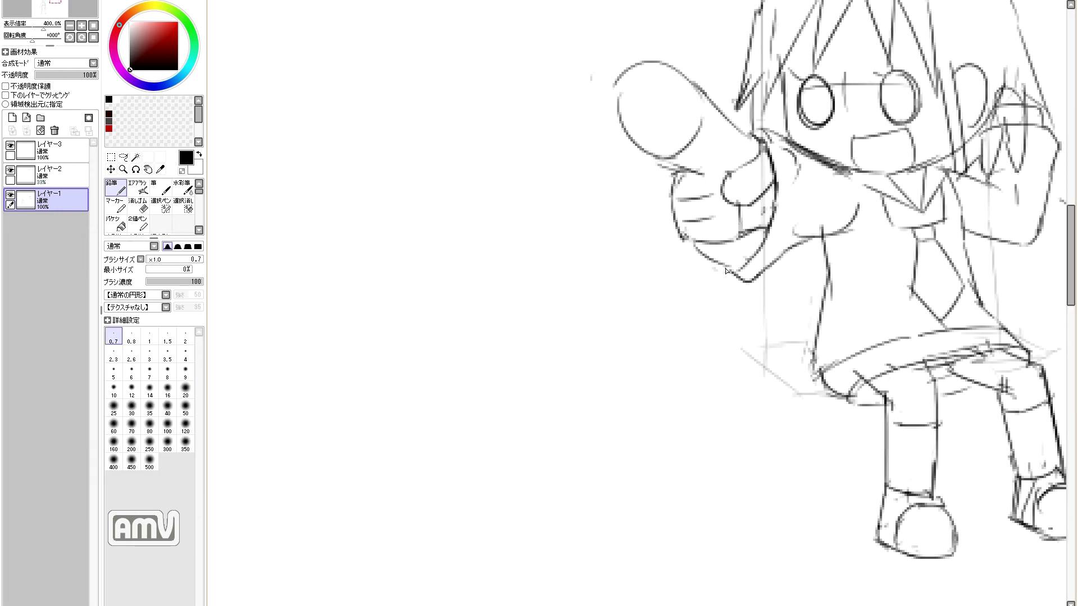
# - Redraw the standing figure's straight arm with the hand gripping an arched object beside the skirt
pyautogui.scroll(-4, 776, 207)
pyautogui.scroll(2, 558, 336)
pyautogui.press('e')
pyautogui.moveTo(531, 342)
pyautogui.mouseDown()
pyautogui.moveTo(547, 370)
pyautogui.moveTo(564, 348)
pyautogui.moveTo(546, 366)
pyautogui.mouseUp()
pyautogui.scroll(-2, 560, 360)
pyautogui.press('n')
pyautogui.press('e')
pyautogui.press('n')
pyautogui.press('e')
pyautogui.press('n')
pyautogui.press('e')
pyautogui.press('n')
pyautogui.moveTo(560, 373); pyautogui.dragTo(548, 380)
pyautogui.hotkey('ctrl', 'z')
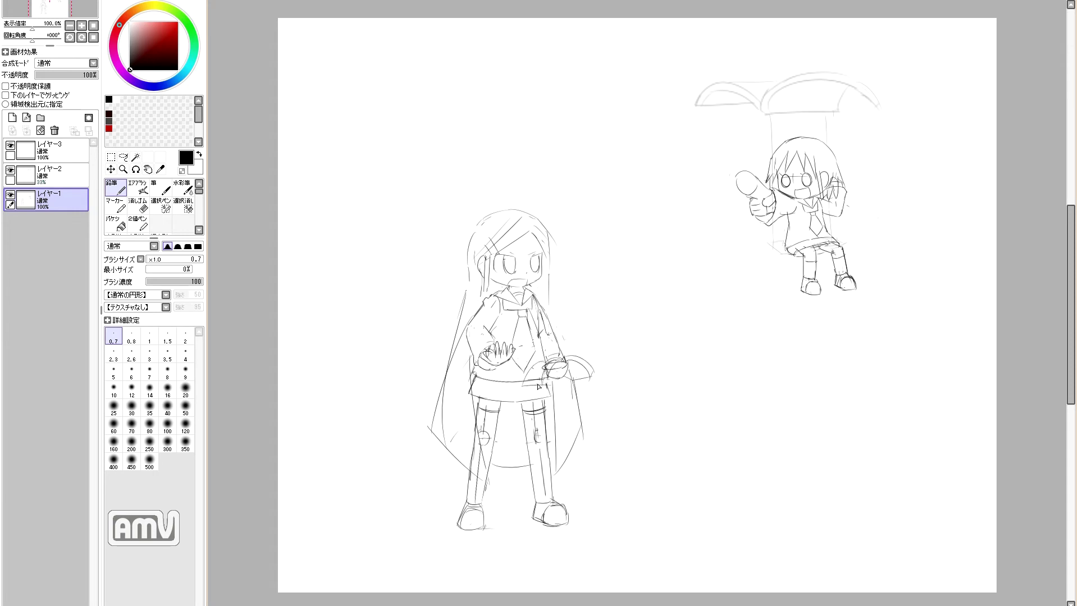
# - Reposition the standing figure's facial features with a freehand selection, returning to the Pencil tool
pyautogui.click(123, 157)
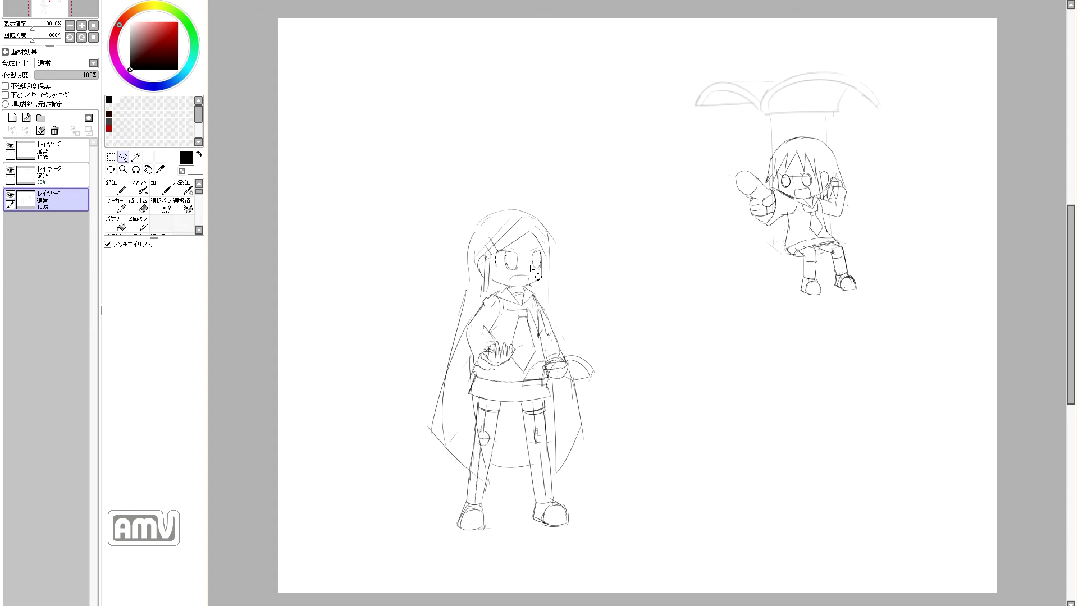
pyautogui.click(124, 183)
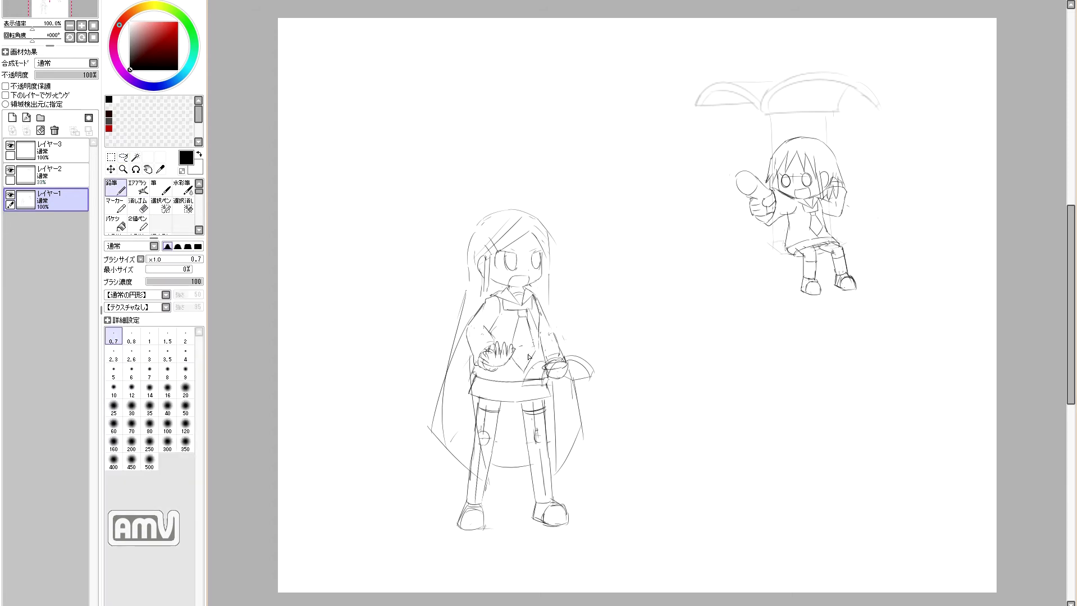
# - Clean up the seated figure's outstretched arm, skirt hem and thigh lines with alternating eraser and pencil strokes
pyautogui.scroll(2, 747, 174)
pyautogui.press('e')
pyautogui.press('e')
pyautogui.press('e')
pyautogui.press('e')
pyautogui.press('e')
pyautogui.press('e')
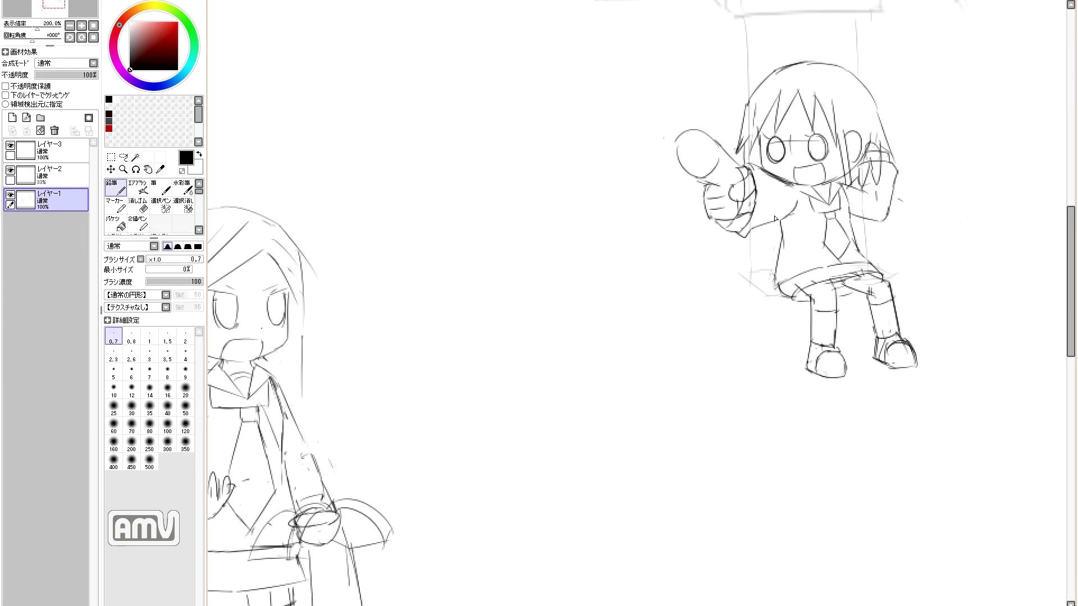
pyautogui.press('e')
pyautogui.press('e')
pyautogui.press('e')
pyautogui.press('e')
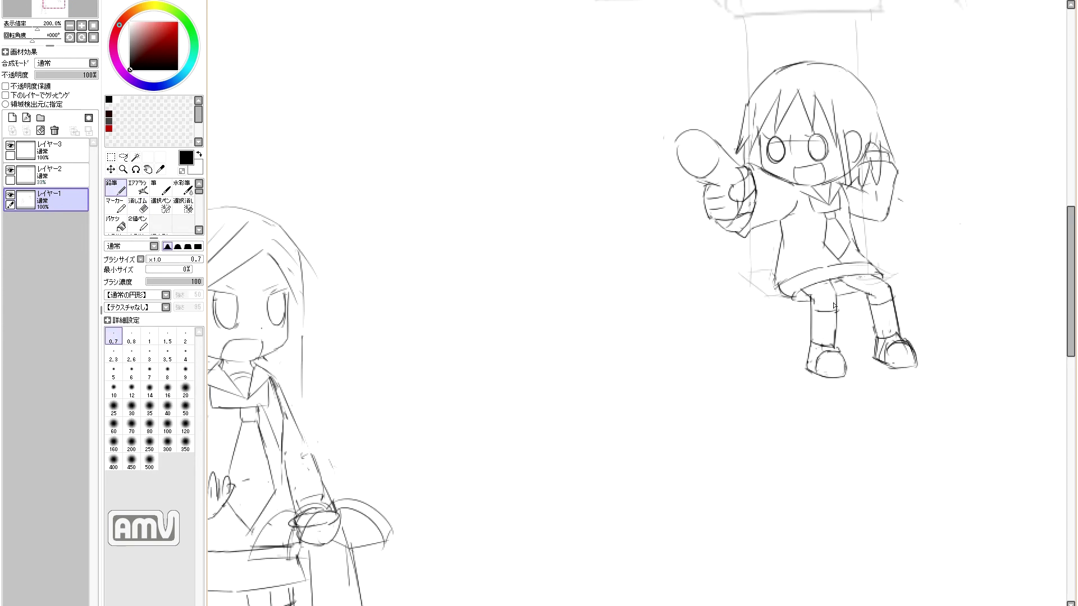
# - Erase the standing figure's wide cape outline and redraw it narrower and longer, down to the shins
pyautogui.scroll(-2, 635, 335)
pyautogui.press('e')
pyautogui.press('e')
pyautogui.moveTo(466, 372); pyautogui.dragTo(450, 478)
pyautogui.press('e')
pyautogui.press('e')
pyautogui.moveTo(458, 357); pyautogui.dragTo(464, 481)
pyautogui.moveTo(579, 445); pyautogui.dragTo(561, 476)
pyautogui.moveTo(568, 376)
pyautogui.mouseDown()
pyautogui.moveTo(584, 460)
pyautogui.moveTo(566, 478)
pyautogui.mouseUp()
# - Sketch the seated figure's cape and finish the standing figure's cape with a neck tie and lower hem
pyautogui.moveTo(848, 199)
pyautogui.mouseDown()
pyautogui.moveTo(879, 214)
pyautogui.moveTo(844, 254)
pyautogui.mouseUp()
pyautogui.moveTo(519, 308); pyautogui.dragTo(452, 427)
pyautogui.moveTo(494, 485); pyautogui.dragTo(532, 484)
pyautogui.moveTo(481, 358); pyautogui.dragTo(468, 480)
pyautogui.moveTo(456, 443); pyautogui.dragTo(477, 484)
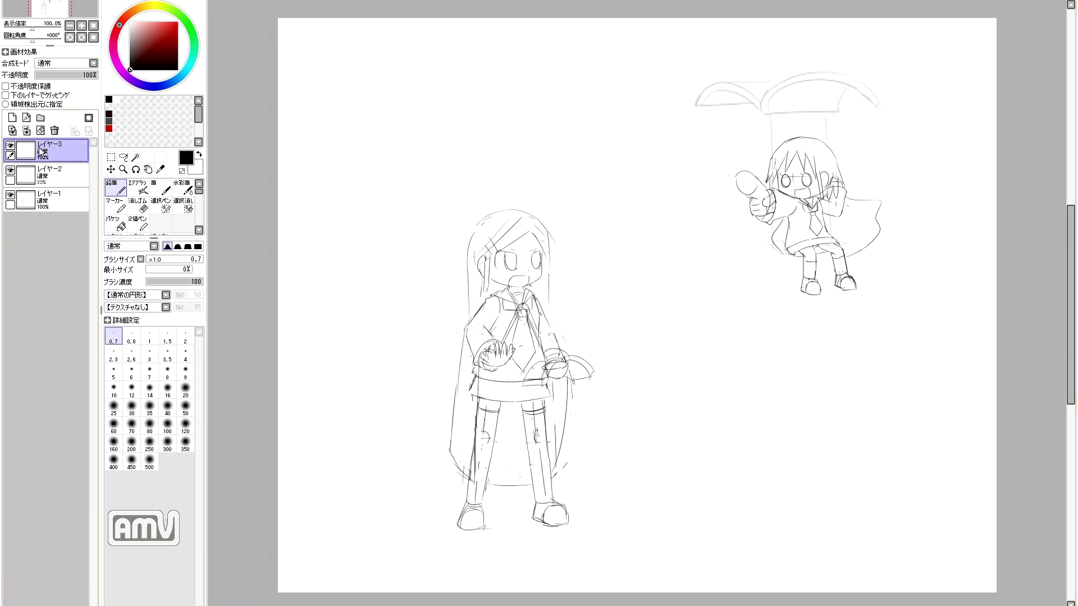
# - Lower the opacity of the sketch layer レイヤー1 and make レイヤー3 the active layer
pyautogui.moveTo(89, 75); pyautogui.dragTo(48, 75)
pyautogui.click(56, 149)
# - Draw clean line art over the standing figure's face outline, eyes, mouth, ear and fringe
pyautogui.scroll(2, 529, 294)
pyautogui.moveTo(556, 259); pyautogui.dragTo(453, 259)
pyautogui.moveTo(529, 256); pyautogui.dragTo(528, 270)
pyautogui.moveTo(535, 162)
pyautogui.mouseDown()
pyautogui.moveTo(426, 233)
pyautogui.moveTo(453, 295)
pyautogui.mouseUp()
pyautogui.moveTo(431, 233); pyautogui.dragTo(447, 310)
pyautogui.moveTo(535, 164); pyautogui.dragTo(564, 222)
pyautogui.moveTo(464, 240)
pyautogui.mouseDown()
pyautogui.moveTo(506, 219)
pyautogui.moveTo(487, 242)
pyautogui.mouseUp()
pyautogui.moveTo(504, 216); pyautogui.dragTo(504, 241)
# - Draw clean line art over the standing figure's rounded head outline and the long hair on both sides
pyautogui.moveTo(458, 136)
pyautogui.mouseDown()
pyautogui.moveTo(503, 260)
pyautogui.moveTo(456, 328)
pyautogui.moveTo(455, 483)
pyautogui.mouseUp()
pyautogui.moveTo(490, 259)
pyautogui.mouseDown()
pyautogui.moveTo(536, 249)
pyautogui.moveTo(603, 276)
pyautogui.moveTo(616, 482)
pyautogui.mouseUp()
pyautogui.press('e')
pyautogui.press('e')
pyautogui.moveTo(581, 332)
pyautogui.mouseDown()
pyautogui.moveTo(593, 326)
pyautogui.moveTo(551, 326)
pyautogui.mouseUp()
pyautogui.moveTo(503, 537); pyautogui.dragTo(533, 339)
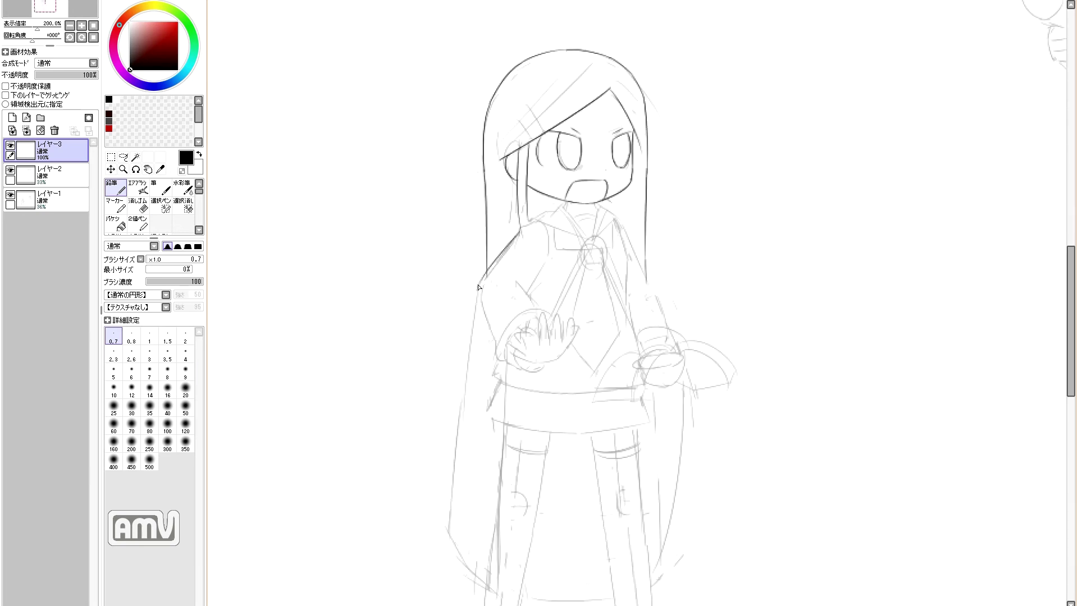
# - Draw line art over the standing figure's cape shoulder and the cape's long outer and inner edges
pyautogui.moveTo(521, 230); pyautogui.dragTo(480, 282)
pyautogui.moveTo(494, 433); pyautogui.dragTo(506, 275)
pyautogui.moveTo(489, 130); pyautogui.dragTo(506, 437)
pyautogui.moveTo(516, 195); pyautogui.dragTo(507, 438)
pyautogui.moveTo(497, 429); pyautogui.dragTo(490, 478)
pyautogui.moveTo(560, 274); pyautogui.dragTo(523, 474)
# - Ink the standing figure's skirt hem, both legs, sock tops and shoes over the faded sketch
pyautogui.press('e')
pyautogui.moveTo(513, 265)
pyautogui.mouseDown()
pyautogui.moveTo(586, 275)
pyautogui.moveTo(661, 265)
pyautogui.moveTo(652, 266)
pyautogui.mouseUp()
pyautogui.press('e')
pyautogui.moveTo(602, 275); pyautogui.dragTo(628, 483)
pyautogui.press('e')
pyautogui.moveTo(644, 273)
pyautogui.mouseDown()
pyautogui.moveTo(660, 477)
pyautogui.moveTo(624, 509)
pyautogui.moveTo(692, 508)
pyautogui.mouseUp()
pyautogui.press('e')
pyautogui.moveTo(624, 509); pyautogui.dragTo(667, 524)
pyautogui.moveTo(606, 294); pyautogui.dragTo(645, 287)
pyautogui.moveTo(514, 287); pyautogui.dragTo(553, 293)
# - Draw the two hair clips and the fringe strand on the standing figure's hair
pyautogui.scroll(2, 515, 281)
pyautogui.scroll(3, 539, 270)
pyautogui.moveTo(489, 220); pyautogui.dragTo(503, 249)
pyautogui.moveTo(561, 168); pyautogui.dragTo(490, 226)
pyautogui.scroll(-2, 522, 253)
# - Draw the standing figure's cape front edges and lower corner, the outer arm line, the cuff and the far cape edge
pyautogui.moveTo(563, 332)
pyautogui.mouseDown()
pyautogui.moveTo(533, 399)
pyautogui.moveTo(486, 431)
pyautogui.moveTo(485, 492)
pyautogui.mouseUp()
pyautogui.hotkey('ctrl', 'z')
pyautogui.scroll(-5, 612, 519)
pyautogui.moveTo(437, 441)
pyautogui.mouseDown()
pyautogui.moveTo(446, 487)
pyautogui.moveTo(494, 501)
pyautogui.mouseUp()
pyautogui.press('e')
pyautogui.press('n')
pyautogui.scroll(5, 628, 464)
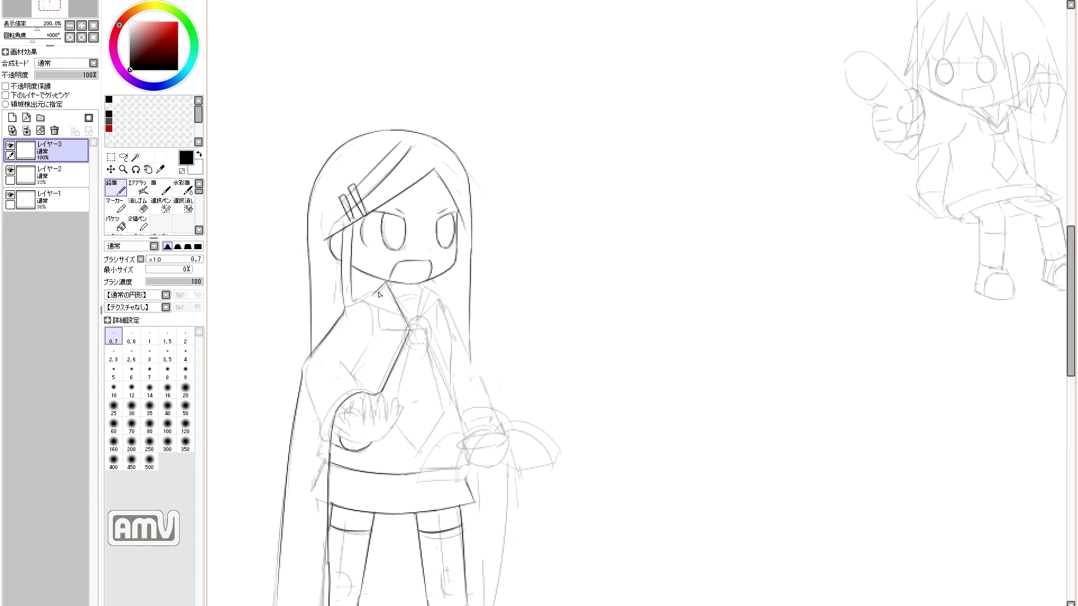
pyautogui.moveTo(442, 296); pyautogui.dragTo(496, 410)
pyautogui.scroll(-3, 496, 410)
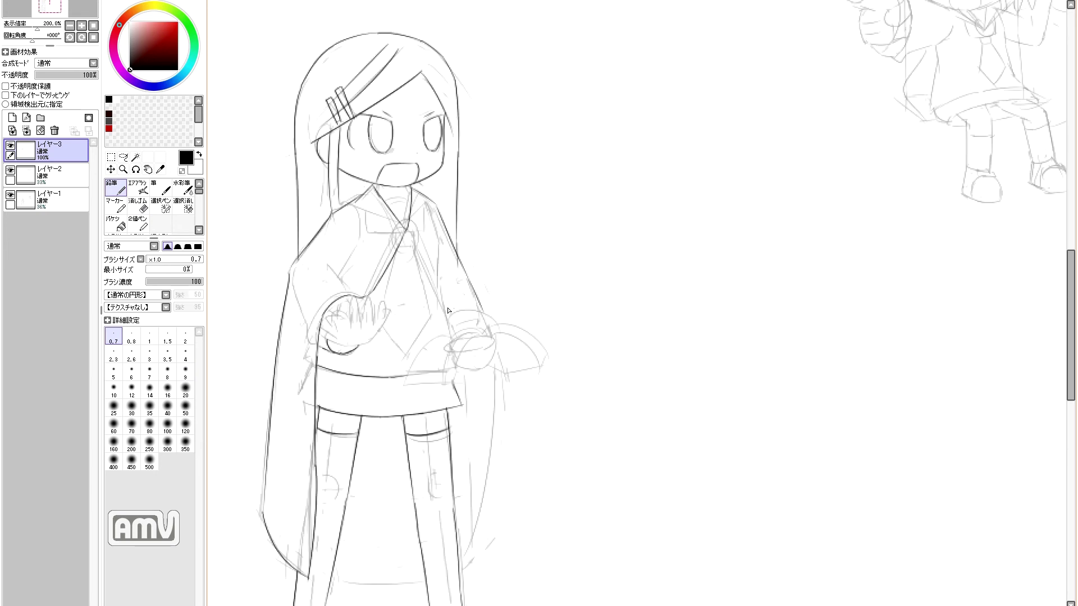
pyautogui.moveTo(451, 319); pyautogui.dragTo(488, 325)
pyautogui.moveTo(494, 373); pyautogui.dragTo(462, 561)
# - Draw line art over the arched, open-book-shaped object at the standing figure's lowered hand, correcting stray ends
pyautogui.moveTo(453, 336)
pyautogui.mouseDown()
pyautogui.moveTo(409, 382)
pyautogui.moveTo(407, 371)
pyautogui.mouseUp()
pyautogui.press('e')
pyautogui.press('n')
pyautogui.moveTo(544, 364); pyautogui.dragTo(494, 335)
pyautogui.press('e')
pyautogui.press('n')
pyautogui.moveTo(545, 364); pyautogui.dragTo(505, 373)
pyautogui.press('e')
pyautogui.press('n')
pyautogui.moveTo(466, 335)
pyautogui.mouseDown()
pyautogui.moveTo(449, 370)
pyautogui.moveTo(402, 382)
pyautogui.mouseUp()
pyautogui.press('e')
pyautogui.press('n')
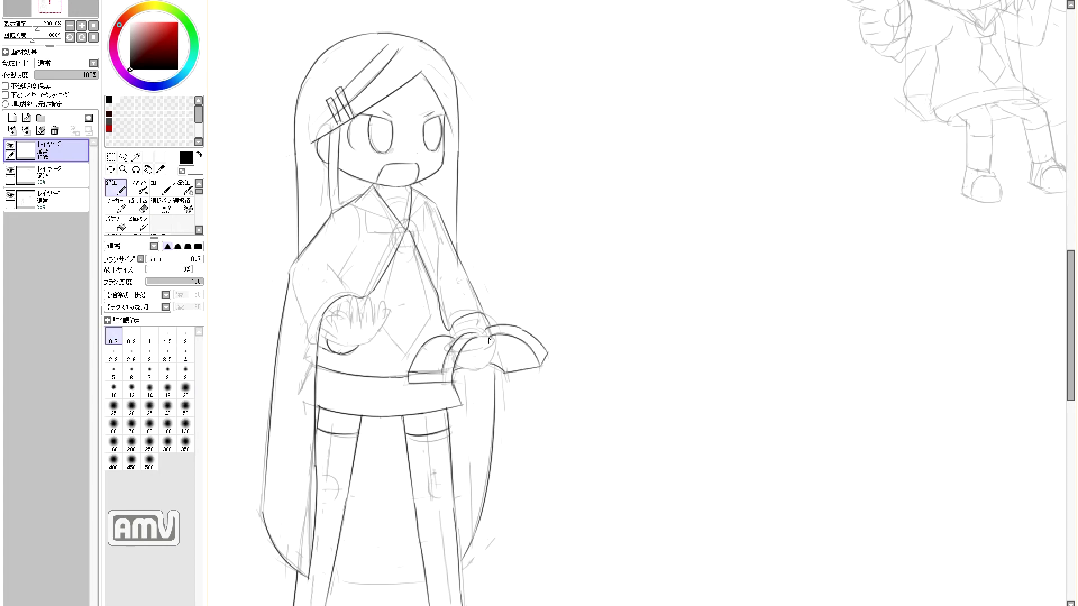
# - Draw the standing figure's fingers gripping the arched object, and the neckline and pointed necktie
pyautogui.press('e')
pyautogui.moveTo(473, 345)
pyautogui.mouseDown()
pyautogui.moveTo(489, 333)
pyautogui.moveTo(462, 370)
pyautogui.mouseUp()
pyautogui.press('n')
pyautogui.press('e')
pyautogui.press('n')
pyautogui.scroll(-4, 392, 183)
pyautogui.scroll(6, 548, 339)
pyautogui.scroll(-5, 549, 339)
pyautogui.scroll(1, 753, 312)
# - Draw line art over the seated figure's skirt, legs, sock tops and shoes
pyautogui.moveTo(866, 256); pyautogui.dragTo(801, 272)
pyautogui.moveTo(808, 270); pyautogui.dragTo(829, 335)
pyautogui.moveTo(863, 256); pyautogui.dragTo(879, 301)
pyautogui.moveTo(834, 257); pyautogui.dragTo(859, 280)
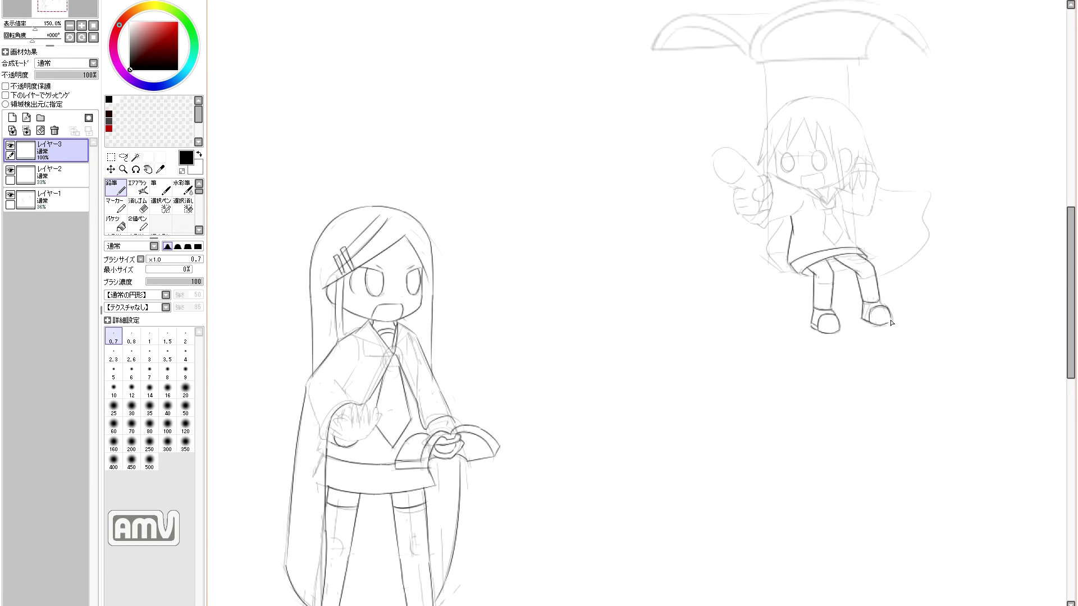
# - Draw the seated figure's outstretched hand and sleeve cuff, and nudge the canopy sketch slightly to the right
pyautogui.moveTo(723, 147)
pyautogui.mouseDown()
pyautogui.moveTo(747, 174)
pyautogui.moveTo(741, 215)
pyautogui.mouseUp()
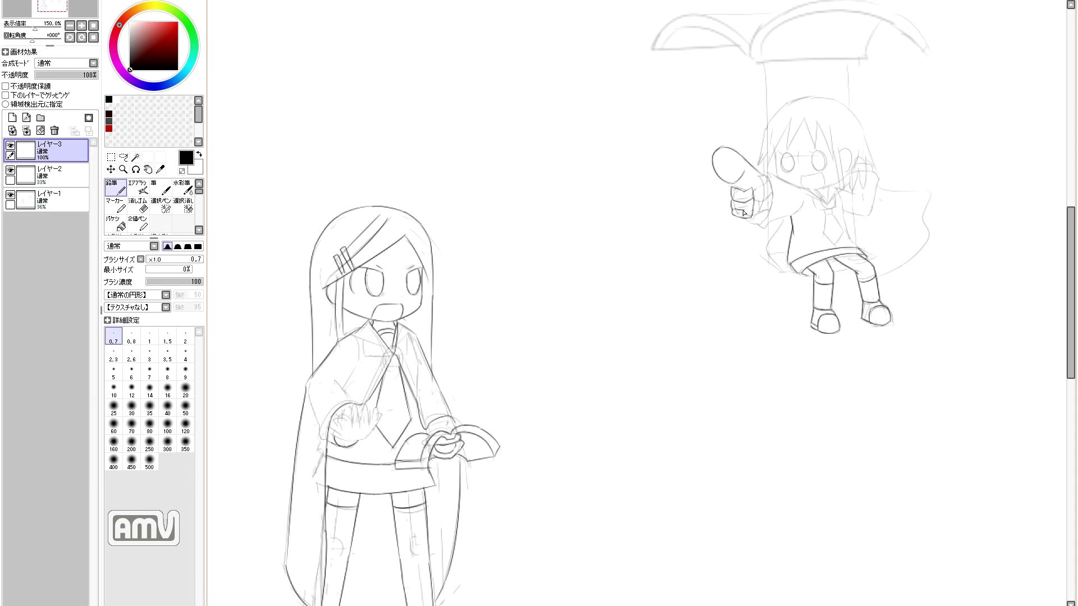
pyautogui.moveTo(763, 176); pyautogui.dragTo(755, 222)
pyautogui.moveTo(818, 52); pyautogui.dragTo(829, 57)
# - Draw the seated figure's collar, necktie, raised arm, face outline, outer hair and eyes
pyautogui.moveTo(837, 194); pyautogui.dragTo(847, 223)
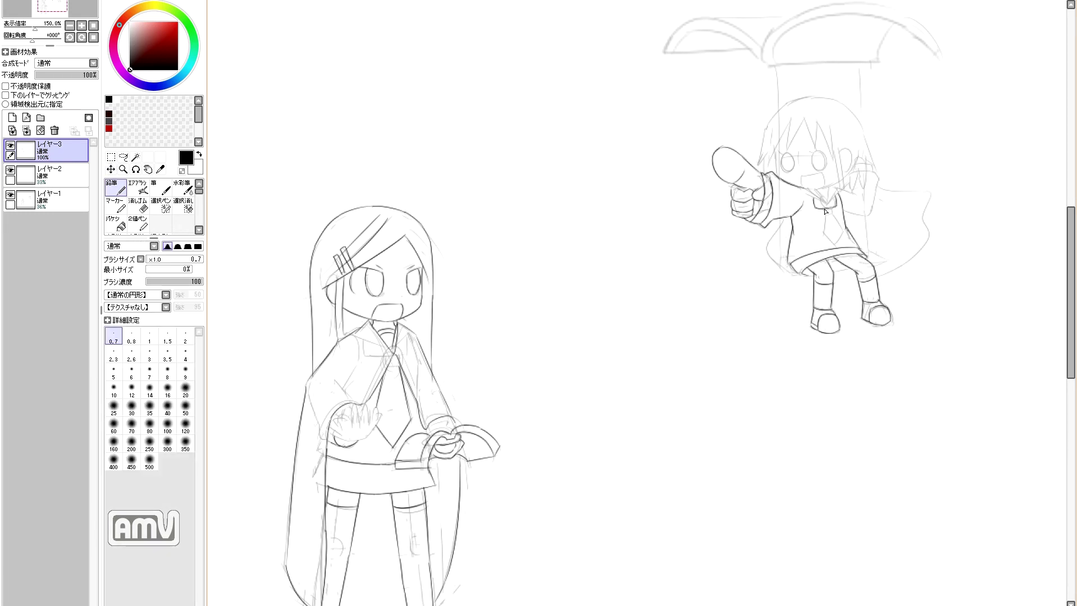
pyautogui.moveTo(793, 253); pyautogui.dragTo(787, 272)
pyautogui.moveTo(874, 175); pyautogui.dragTo(878, 183)
pyautogui.moveTo(762, 167)
pyautogui.mouseDown()
pyautogui.moveTo(793, 103)
pyautogui.moveTo(829, 101)
pyautogui.moveTo(870, 171)
pyautogui.moveTo(842, 190)
pyautogui.mouseUp()
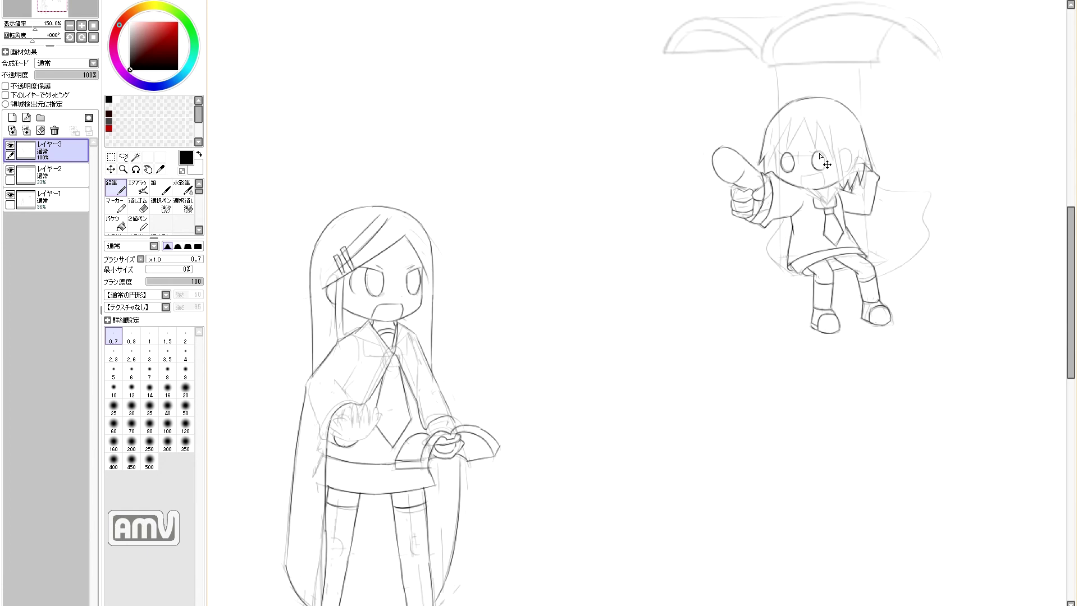
# - Draw the seated figure's spiky fringe, eyelashes, open mouth and ear in line art
pyautogui.scroll(4, 824, 172)
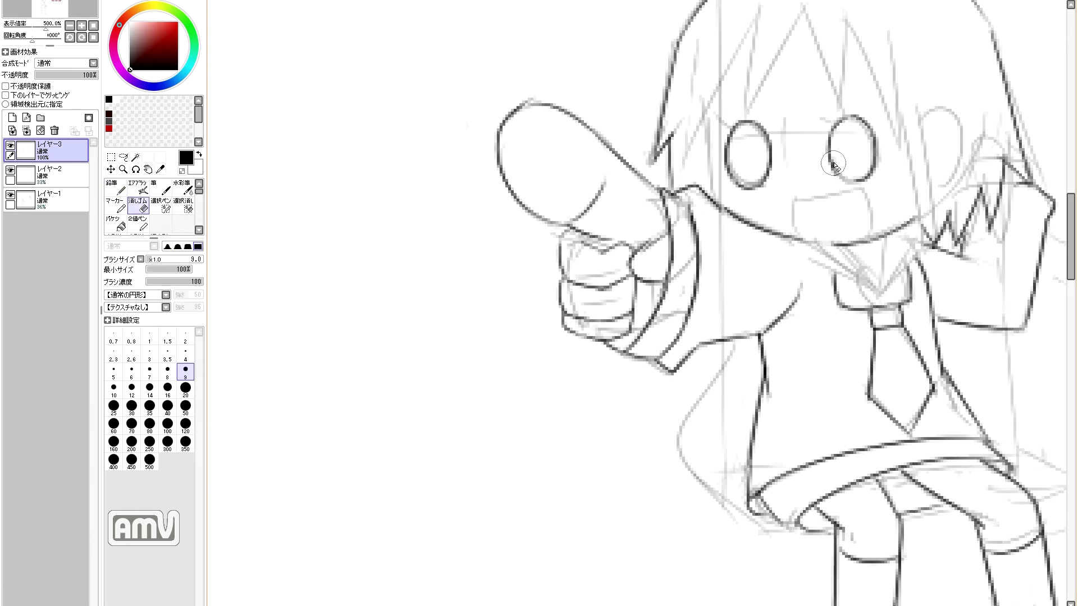
pyautogui.moveTo(890, 84); pyautogui.dragTo(892, 199)
pyautogui.scroll(-3, 892, 200)
pyautogui.scroll(3, 834, 452)
pyautogui.scroll(-3, 729, 393)
pyautogui.scroll(3, 621, 335)
pyautogui.moveTo(621, 336)
pyautogui.mouseDown()
pyautogui.moveTo(660, 297)
pyautogui.moveTo(752, 309)
pyautogui.moveTo(842, 404)
pyautogui.moveTo(859, 382)
pyautogui.mouseUp()
pyautogui.moveTo(660, 168); pyautogui.dragTo(741, 151)
# - Draw the two ends of the flat swing seat beneath the seated figure's skirt
pyautogui.scroll(-2, 741, 151)
pyautogui.moveTo(692, 480); pyautogui.dragTo(571, 432)
pyautogui.scroll(2, 571, 432)
pyautogui.scroll(-2, 571, 431)
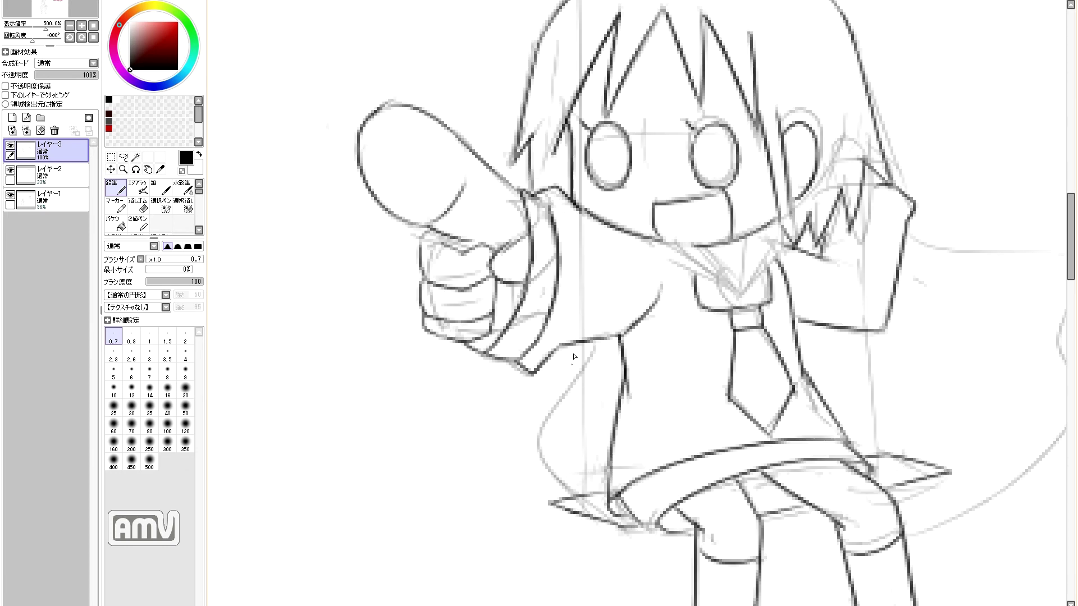
pyautogui.scroll(-3, 898, 466)
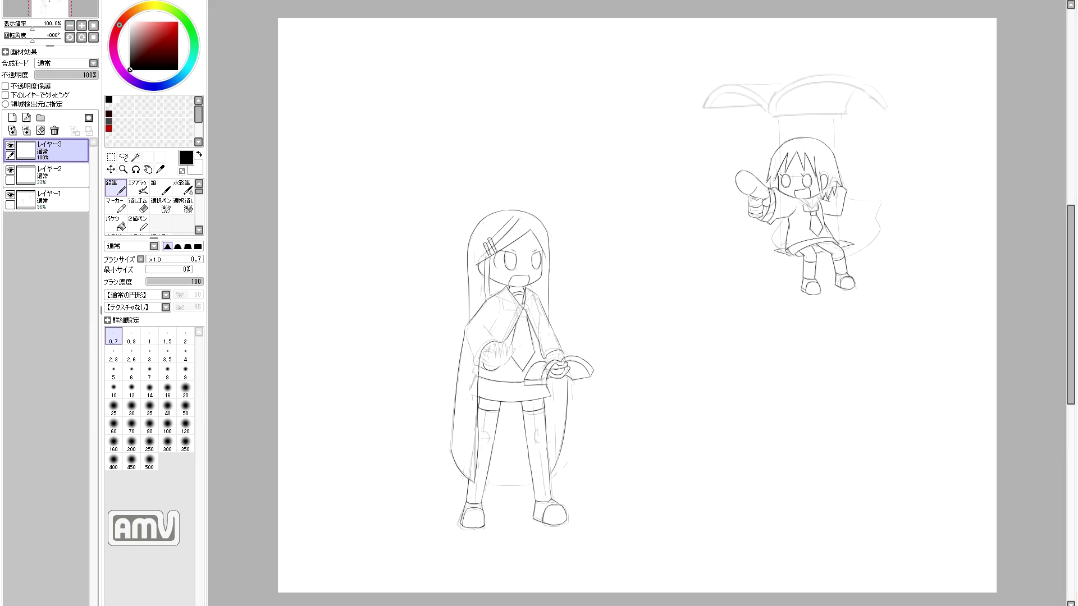
# - Draw the seated figure's billowing cape on both sides of the body and the cape collar at the neck
pyautogui.scroll(2, 874, 219)
pyautogui.moveTo(721, 183)
pyautogui.mouseDown()
pyautogui.moveTo(748, 203)
pyautogui.moveTo(706, 221)
pyautogui.moveTo(706, 209)
pyautogui.moveTo(675, 247)
pyautogui.moveTo(695, 283)
pyautogui.mouseUp()
pyautogui.moveTo(817, 178)
pyautogui.mouseDown()
pyautogui.moveTo(893, 191)
pyautogui.moveTo(825, 295)
pyautogui.mouseUp()
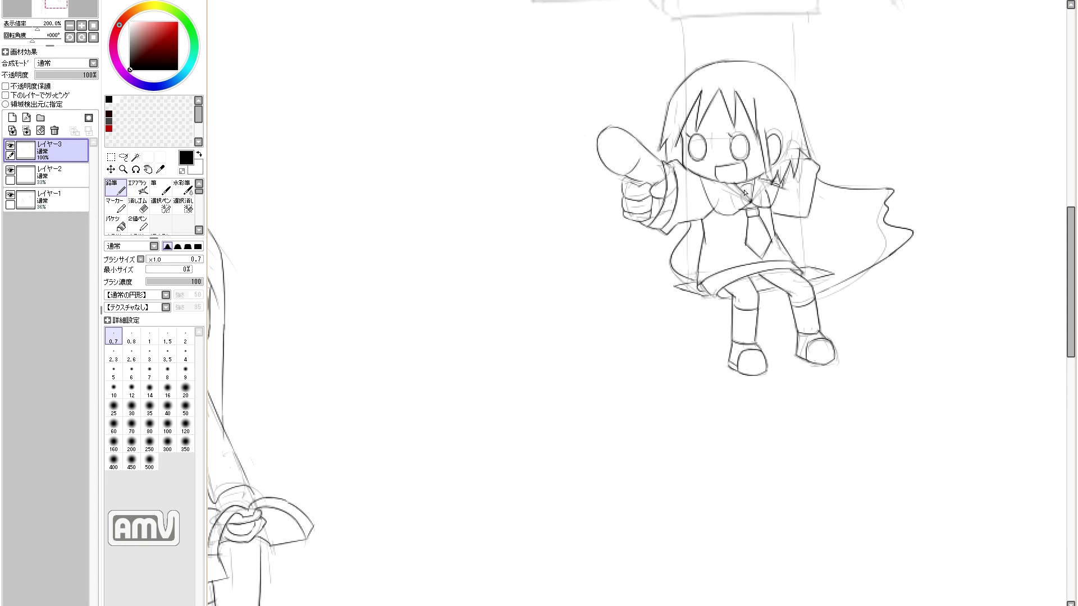
pyautogui.moveTo(752, 193); pyautogui.dragTo(767, 286)
# - Draw the two vertical swing lines from the canopy down to the seat, and the fingers gripping one of them
pyautogui.moveTo(697, 109); pyautogui.dragTo(701, 387)
pyautogui.moveTo(823, 107); pyautogui.dragTo(831, 360)
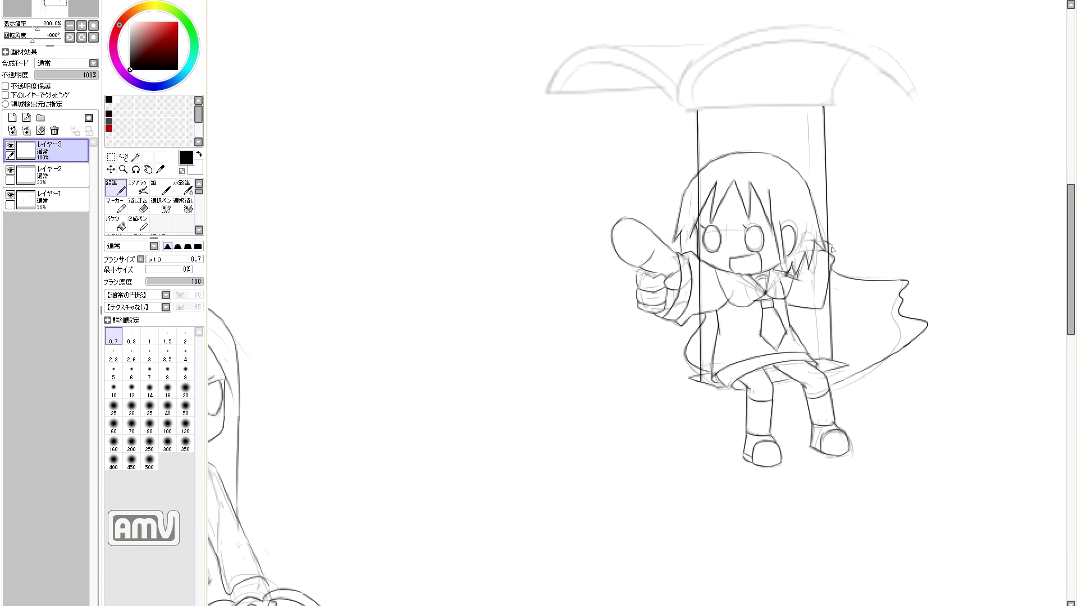
pyautogui.moveTo(825, 224)
pyautogui.mouseDown()
pyautogui.moveTo(832, 242)
pyautogui.moveTo(835, 230)
pyautogui.mouseUp()
pyautogui.press('e')
pyautogui.press('n')
# - Draw line art over the canopy's large central arch and its straight lower edge, redoing the uneven curves
pyautogui.moveTo(693, 109); pyautogui.dragTo(835, 105)
pyautogui.moveTo(870, 65); pyautogui.dragTo(837, 103)
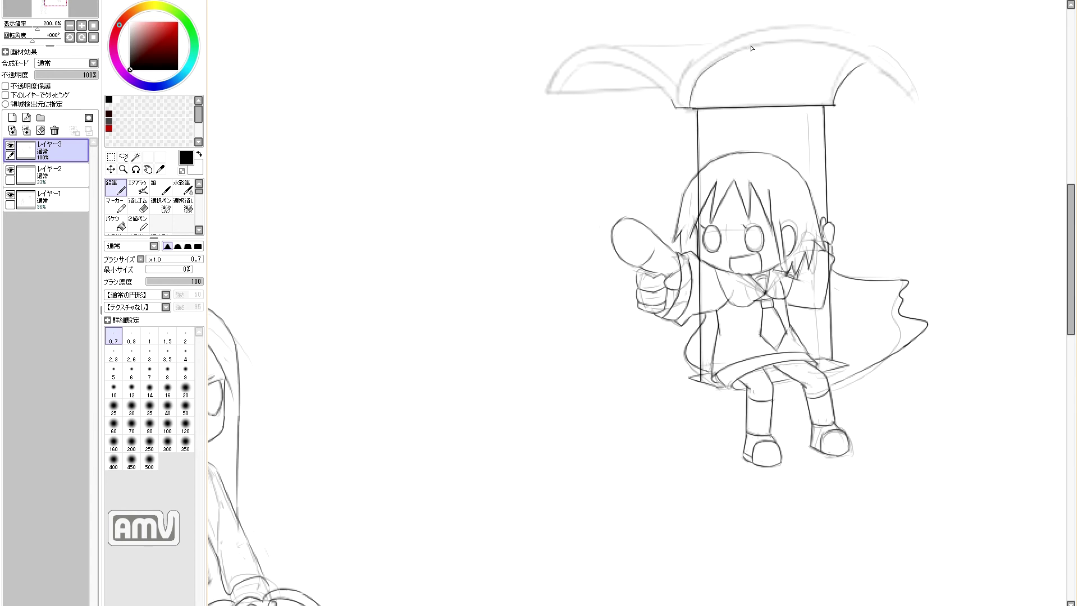
pyautogui.hotkey('ctrl', 'z')
pyautogui.moveTo(748, 44)
pyautogui.mouseDown()
pyautogui.moveTo(712, 79)
pyautogui.moveTo(748, 49)
pyautogui.moveTo(779, 41)
pyautogui.moveTo(836, 50)
pyautogui.moveTo(901, 97)
pyautogui.moveTo(916, 89)
pyautogui.mouseUp()
pyautogui.hotkey('ctrl', 'z')
pyautogui.press('e')
pyautogui.press('n')
pyautogui.moveTo(691, 80)
pyautogui.mouseDown()
pyautogui.moveTo(686, 65)
pyautogui.moveTo(713, 49)
pyautogui.mouseUp()
pyautogui.press('e')
pyautogui.press('n')
pyautogui.moveTo(814, 32)
pyautogui.mouseDown()
pyautogui.moveTo(873, 52)
pyautogui.moveTo(905, 92)
pyautogui.mouseUp()
pyautogui.press('e')
pyautogui.press('n')
# - Draw the canopy's smaller side arch, the straight back edge and the closed panel at the opposite end
pyautogui.moveTo(726, 43); pyautogui.dragTo(623, 46)
pyautogui.moveTo(550, 89); pyautogui.dragTo(591, 48)
pyautogui.moveTo(550, 89); pyautogui.dragTo(664, 85)
pyautogui.moveTo(587, 47); pyautogui.dragTo(677, 90)
pyautogui.moveTo(562, 90); pyautogui.dragTo(620, 61)
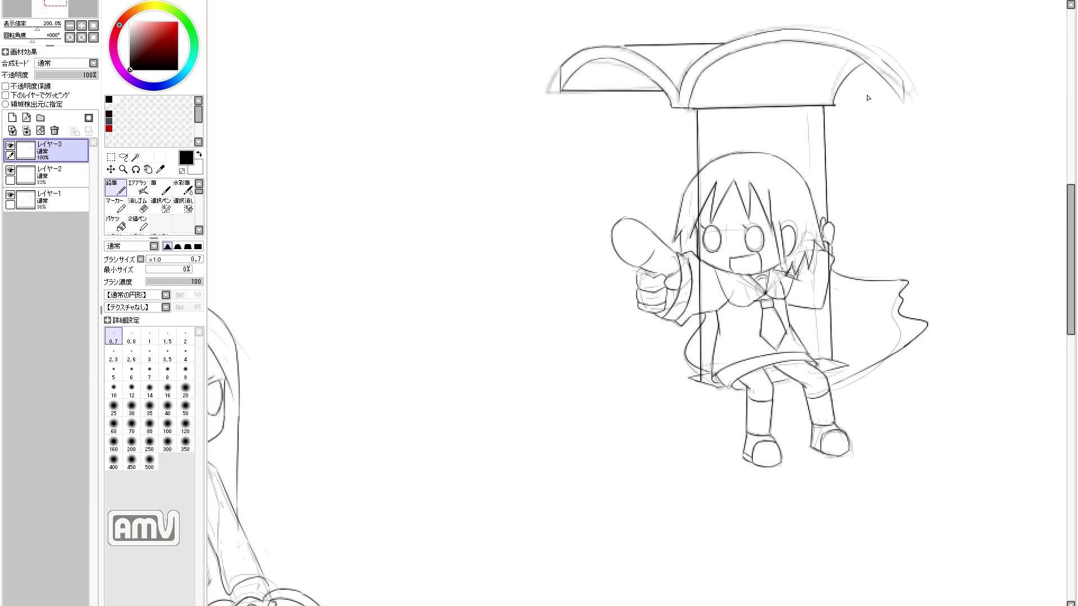
pyautogui.scroll(2, 868, 97)
pyautogui.moveTo(845, 163); pyautogui.dragTo(890, 151)
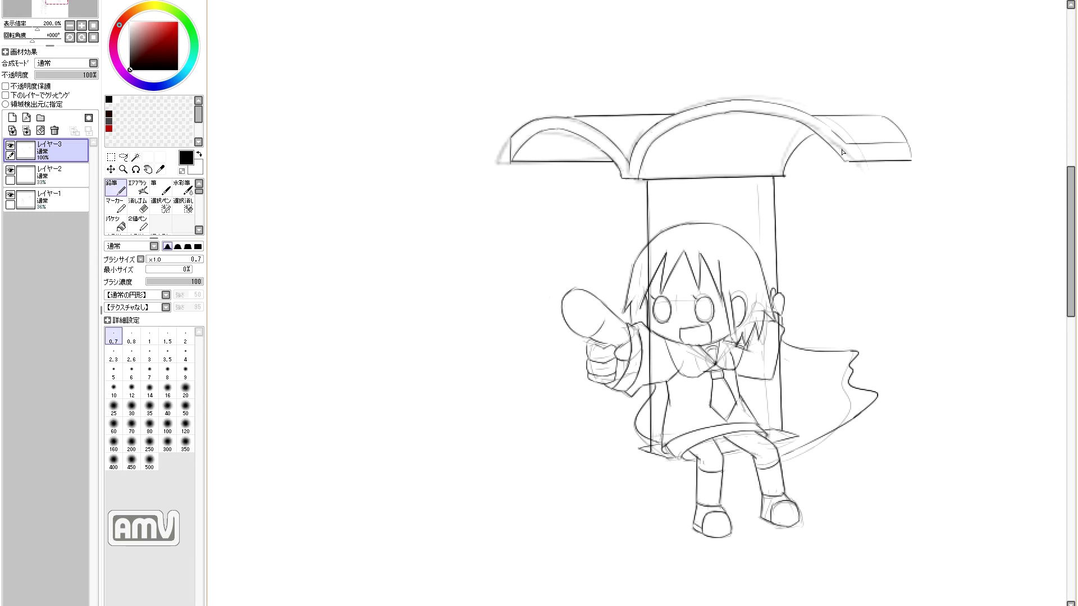
# - Draw a round brooch at the top of the seated figure's necktie
pyautogui.hotkey('ctrl', '-')
pyautogui.hotkey('ctrl', '+')
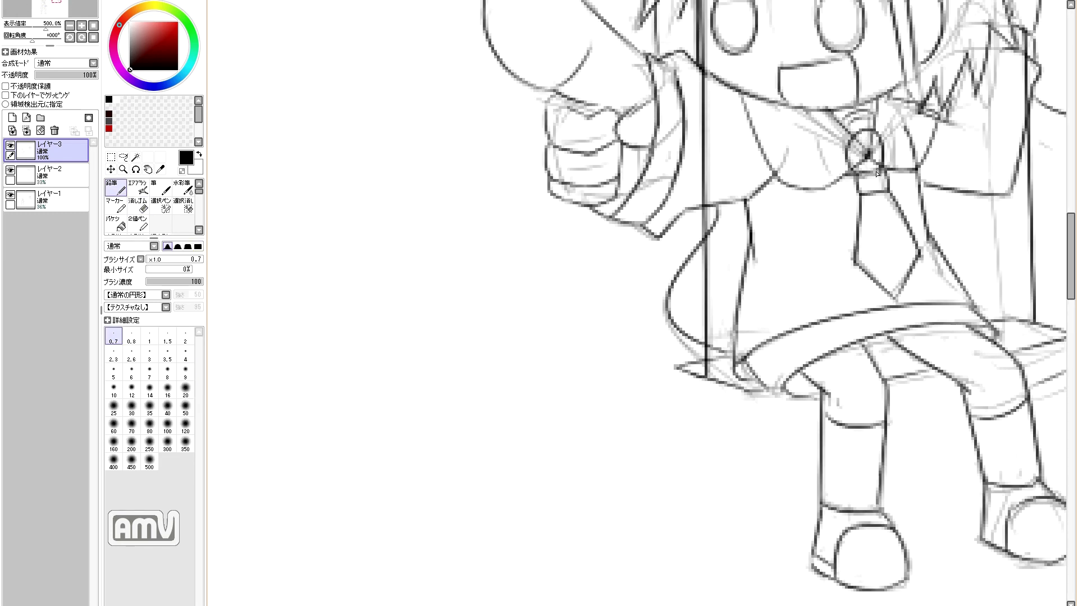
pyautogui.hotkey('ctrl', '-')
pyautogui.hotkey('ctrl', '-')
pyautogui.hotkey('ctrl', '-')
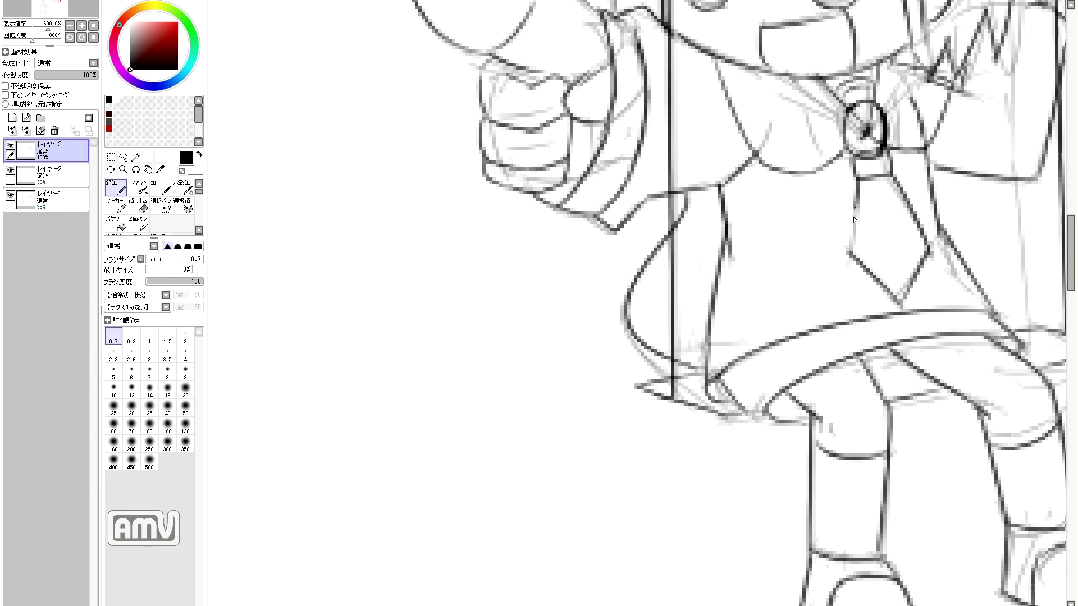
# - Draw the curled fingers of the standing figure's raised hand
pyautogui.hotkey('ctrl', '+')
pyautogui.hotkey('ctrl', '-')
pyautogui.hotkey('ctrl', '+')
pyautogui.hotkey('ctrl', '-')
pyautogui.hotkey('ctrl', '+')
pyautogui.hscroll(-5, 581, 412)
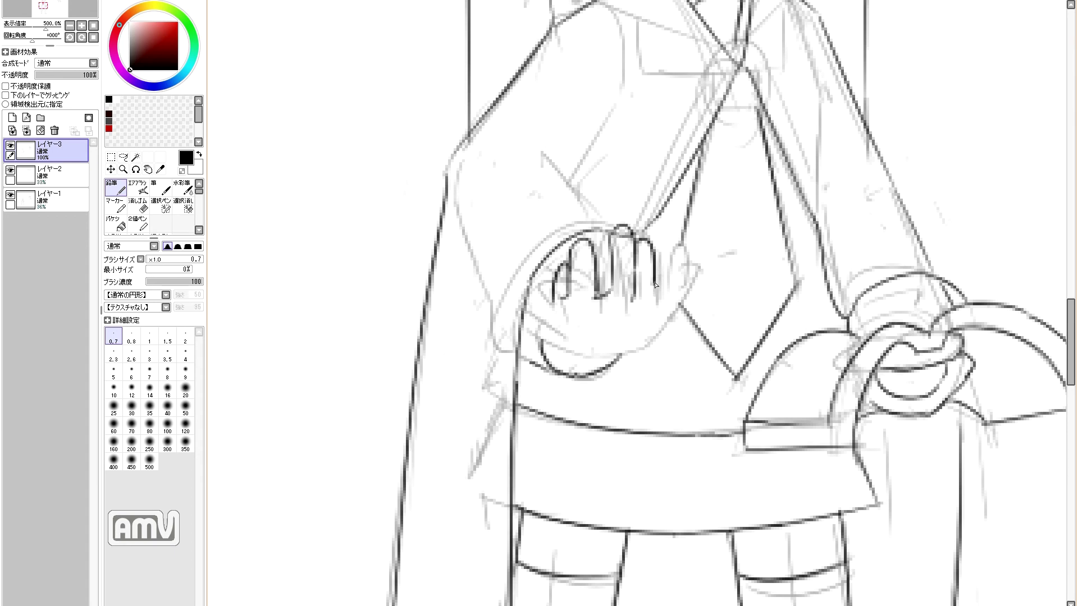
pyautogui.hotkey('ctrl', '-')
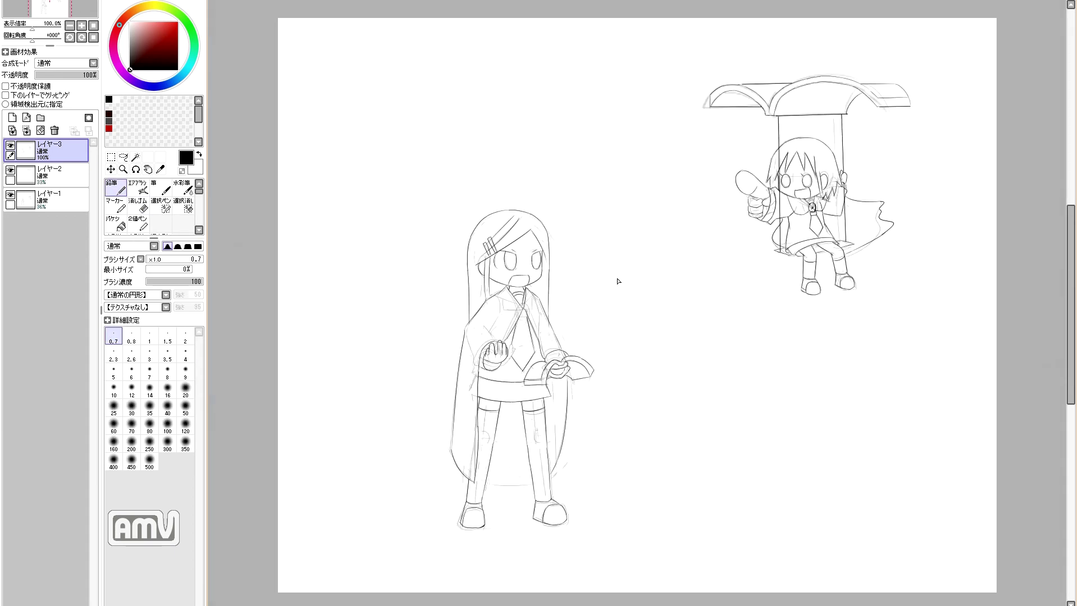
# - Draw the standing figure's sleeve edges and fold lines, and complete the raised hand's palm and cuff
pyautogui.hotkey('ctrl', '+')
pyautogui.moveTo(634, 269); pyautogui.dragTo(578, 159)
pyautogui.hotkey('ctrl', '-')
pyautogui.hotkey('ctrl', '-')
pyautogui.hotkey('ctrl', '-')
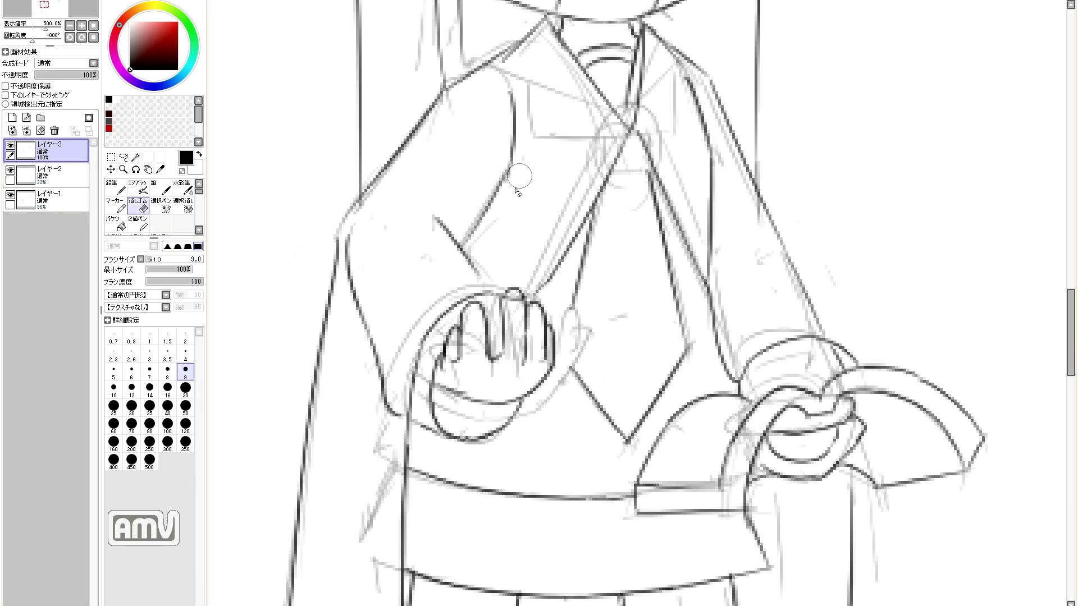
# - Hide the sketch layer レイヤー1
pyautogui.press('h')
pyautogui.press('h')
pyautogui.click(10, 195)
pyautogui.hotkey('ctrl', '+')
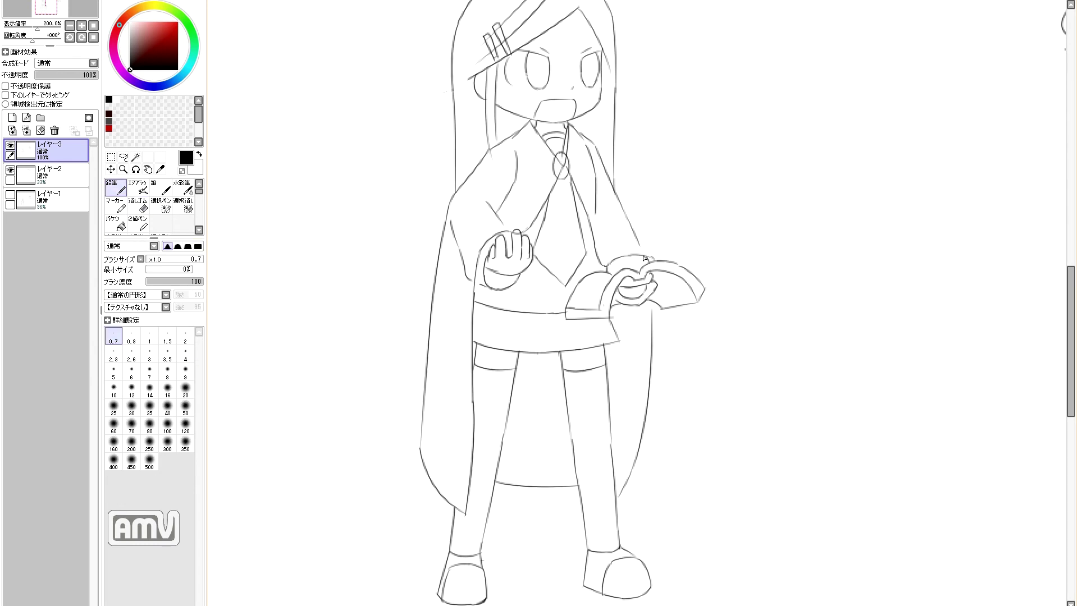
# - Clean up the line art and close the line gap where the standing figure's arm meets the cuff
pyautogui.press('e')
pyautogui.scroll(3, 541, 160)
pyautogui.press('n')
pyautogui.scroll(-1, 500, 419)
pyautogui.moveTo(500, 418)
pyautogui.mouseDown()
pyautogui.moveTo(500, 339)
pyautogui.moveTo(252, 293)
pyautogui.mouseUp()
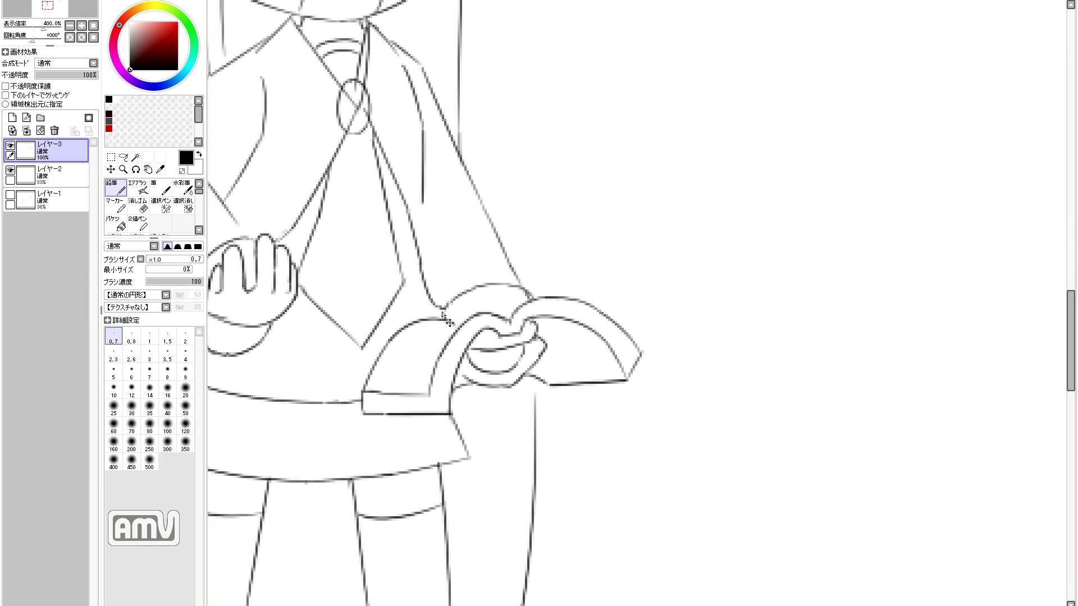
# - Hide the sketch layer レイヤー2 and touch up the remaining line art
pyautogui.scroll(-3, 448, 376)
pyautogui.press('e')
pyautogui.scroll(-2, 447, 377)
pyautogui.click(10, 170)
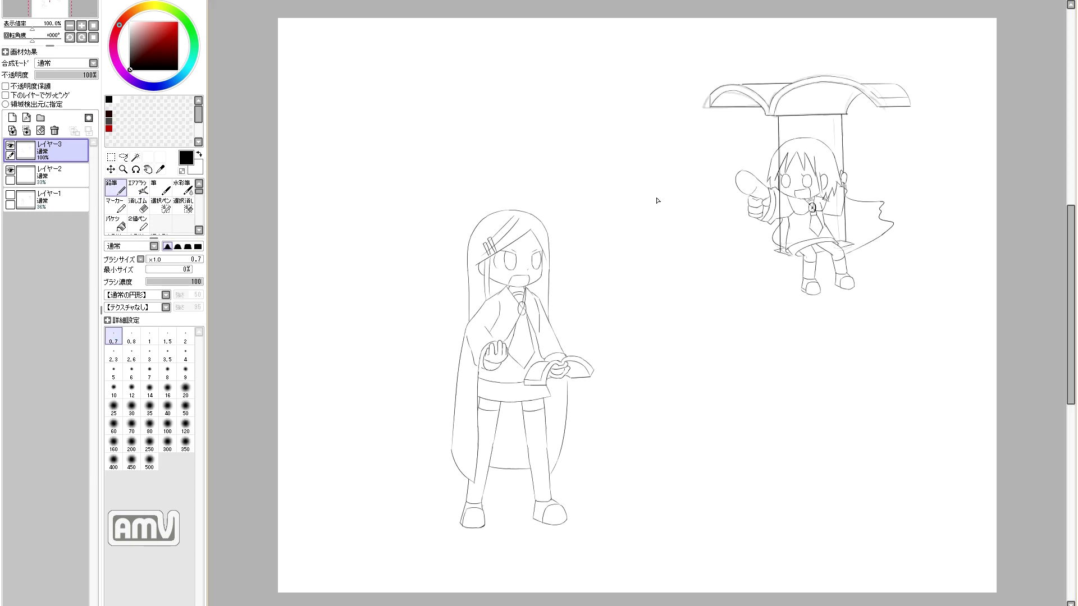
pyautogui.scroll(5, 506, 301)
pyautogui.press('n')
pyautogui.scroll(-4, 562, 346)
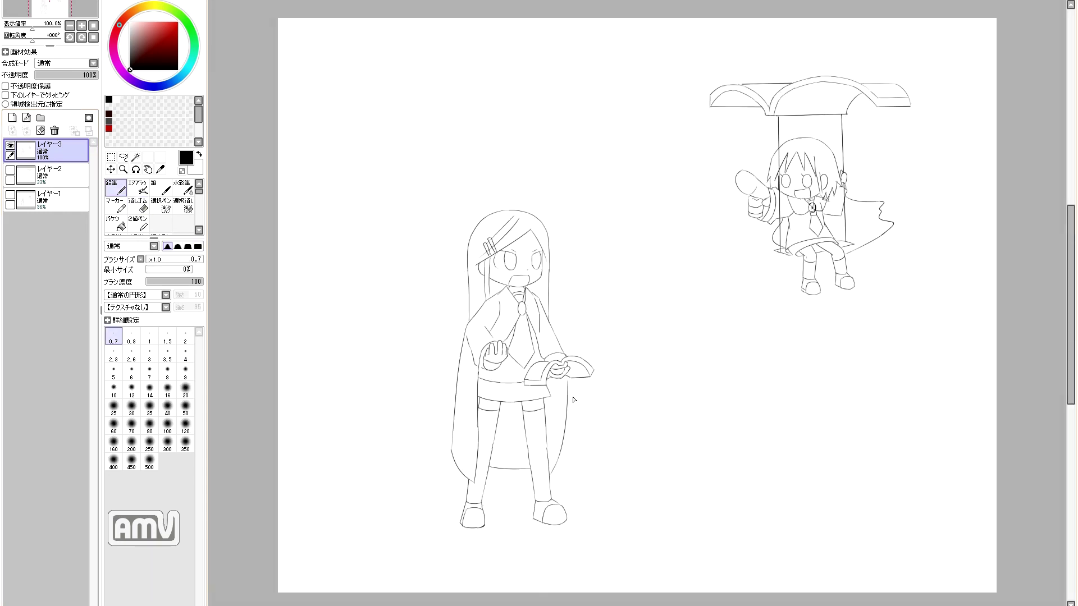
# - Touch up the line art on both figures' shoes and the seated figure's tie brooch
pyautogui.press('e')
pyautogui.scroll(5, 811, 242)
pyautogui.press('n')
pyautogui.scroll(-5, 724, 230)
pyautogui.scroll(5, 656, 265)
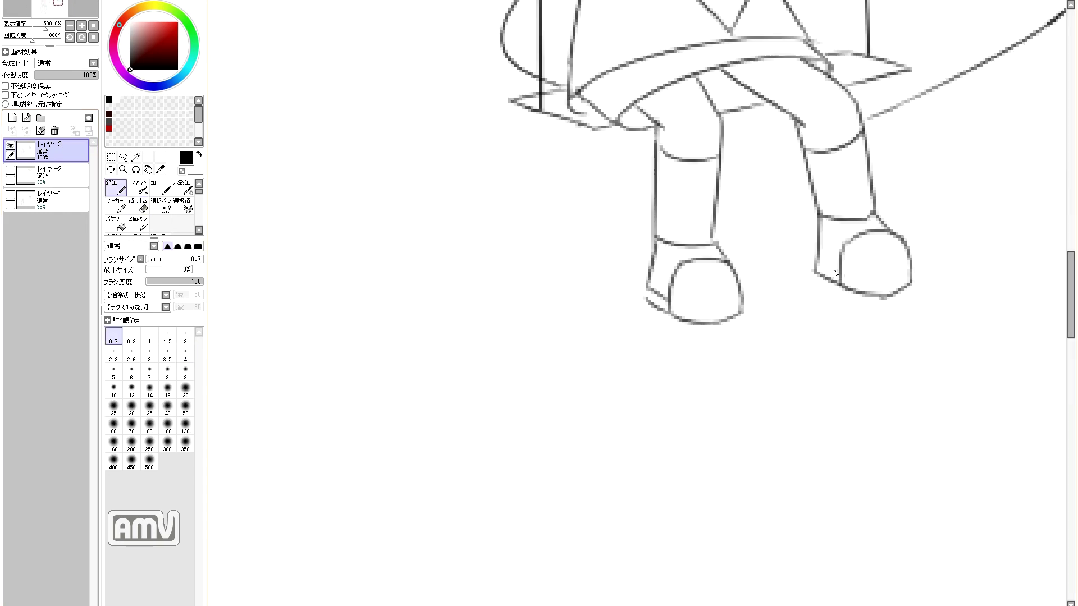
pyautogui.scroll(-5, 712, 246)
pyautogui.scroll(2, 468, 503)
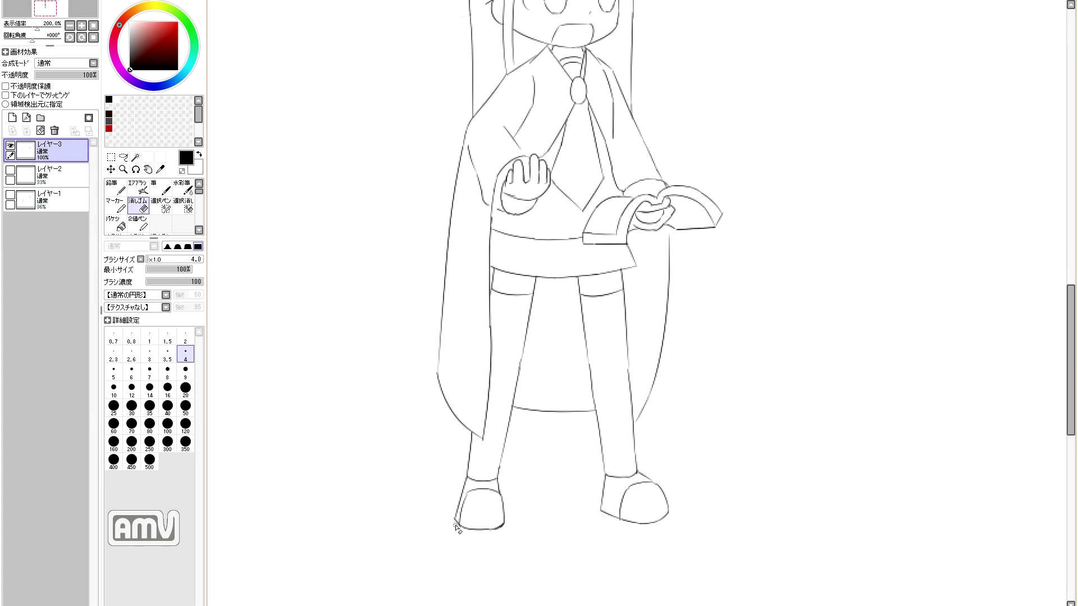
pyautogui.moveTo(814, 129); pyautogui.dragTo(669, 301)
pyautogui.scroll(-2, 779, 238)
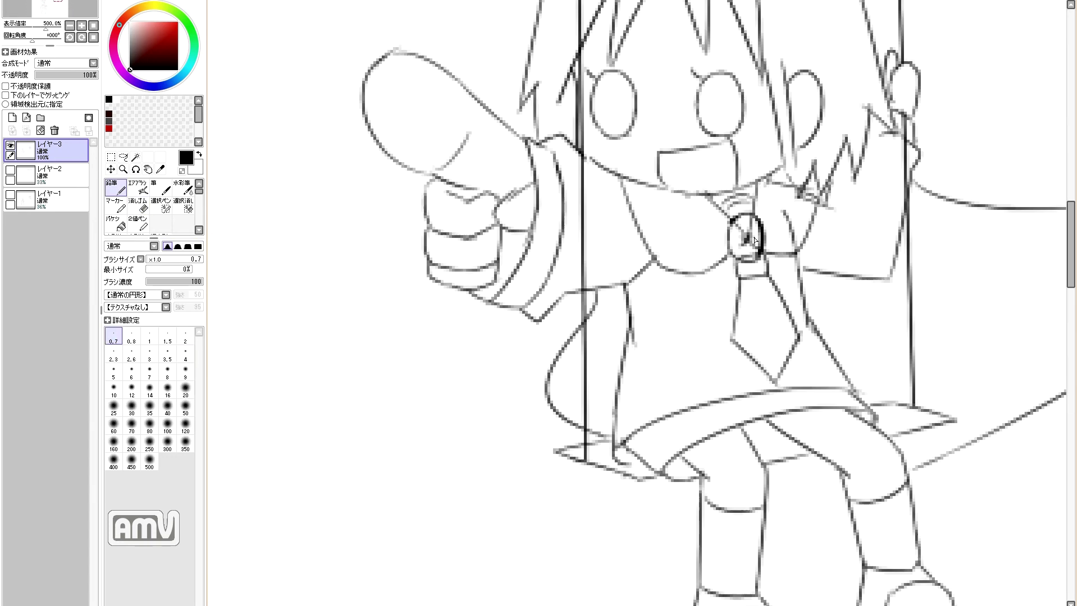
pyautogui.scroll(4, 497, 263)
pyautogui.scroll(-4, 784, 240)
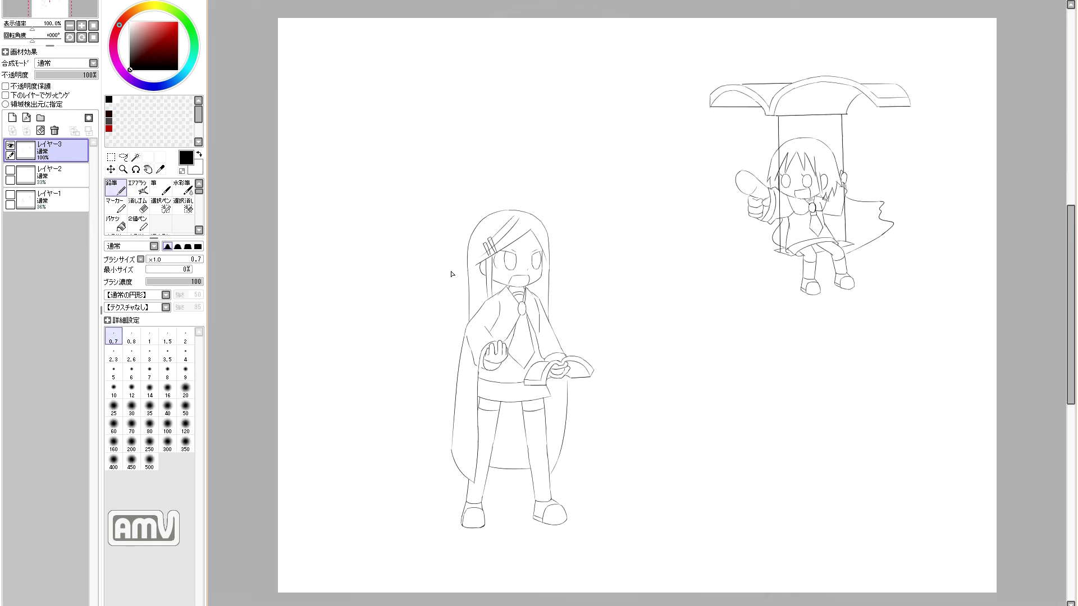
# - Fill both figures' hair, ties, skirts and socks and the canopy's underside with solid black
pyautogui.press('g')
pyautogui.scroll(2, 410, 305)
pyautogui.click(483, 180)
pyautogui.click(505, 429)
pyautogui.click(481, 517)
pyautogui.click(595, 236)
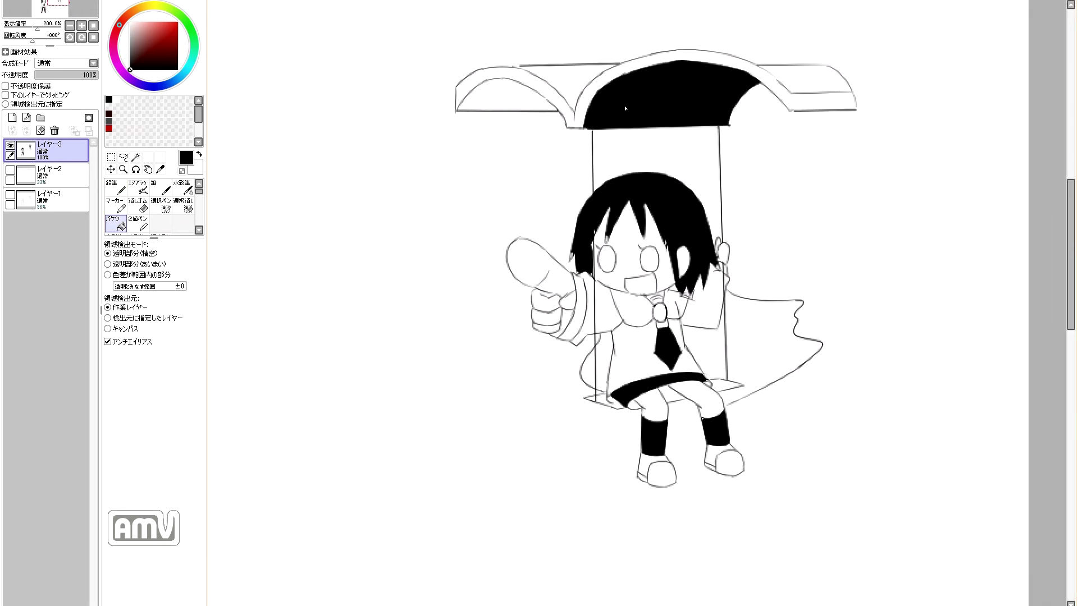
pyautogui.click(618, 118)
# - Clean up the standing figure's shoulder line and redraw the fold line on the book-holding sleeve
pyautogui.press('e')
pyautogui.scroll(6, 488, 129)
pyautogui.scroll(-7, 539, 224)
pyautogui.scroll(5, 597, 155)
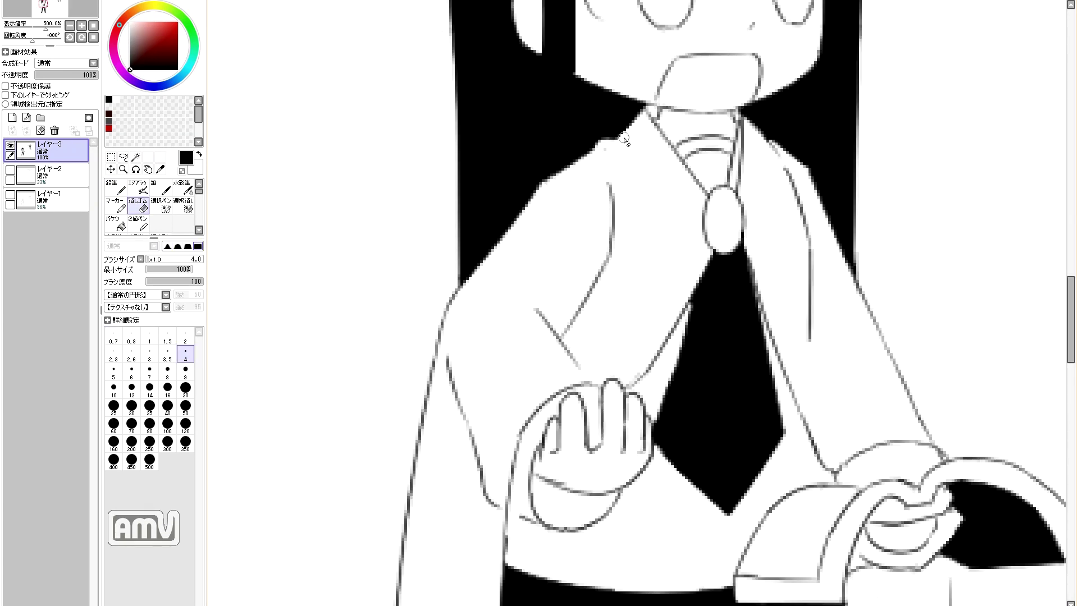
pyautogui.press('n')
pyautogui.scroll(-4, 597, 155)
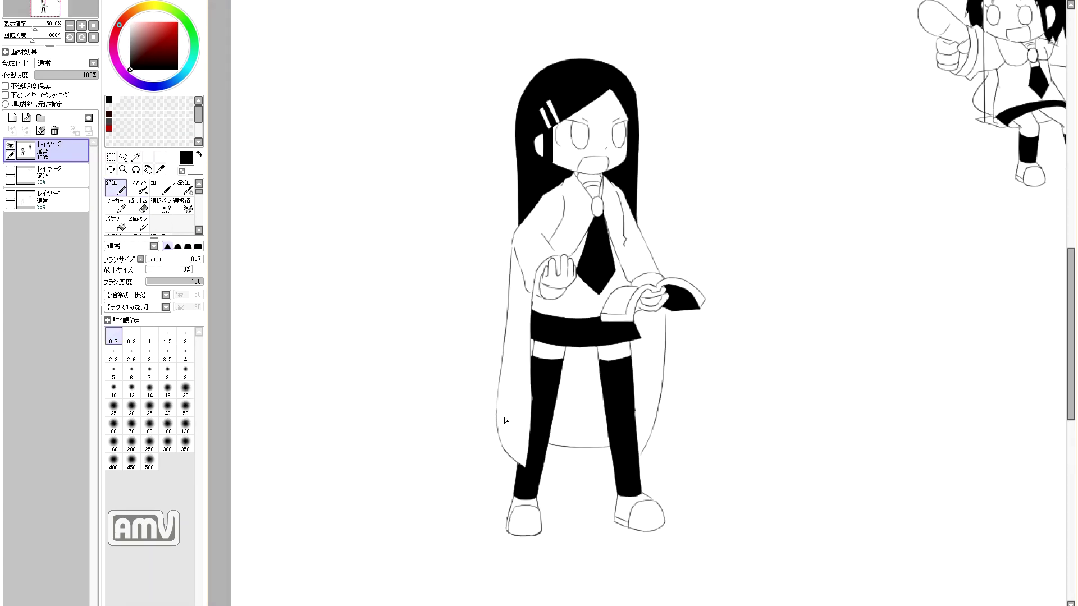
# - Refine the lower edge of the standing figure's cape, checking the figure in a mirrored view
pyautogui.scroll(4, 537, 227)
pyautogui.press('h')
pyautogui.scroll(2, 680, 299)
pyautogui.press('h')
pyautogui.scroll(-5, 750, 299)
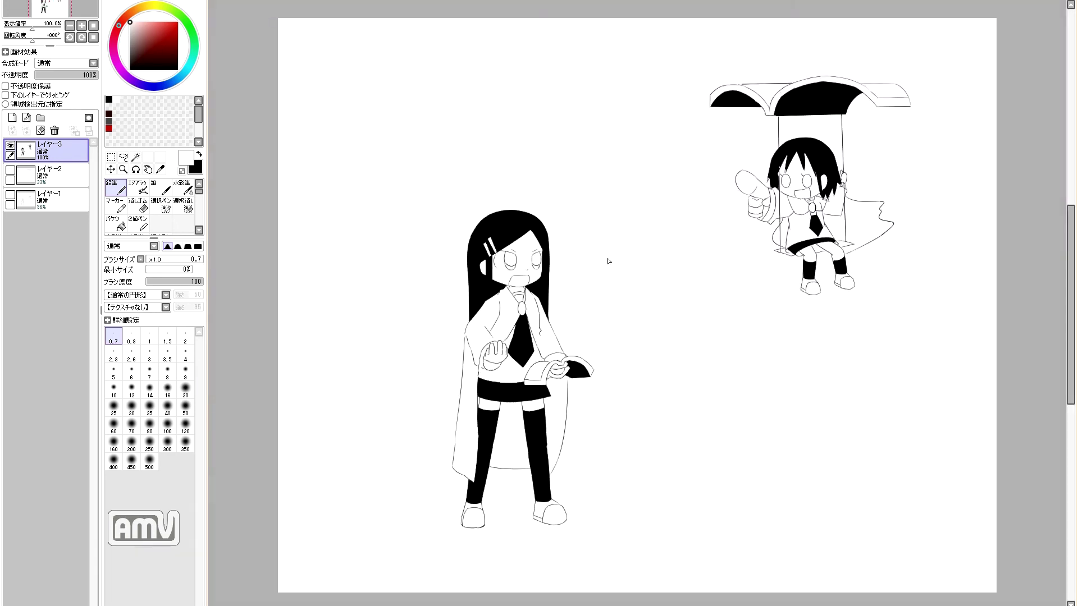
# - Blacken the shadow beneath the seated figure's skirt and separate the hem from it with a thin white line
pyautogui.scroll(6, 512, 294)
pyautogui.click(511, 294)
pyautogui.scroll(-6, 786, 236)
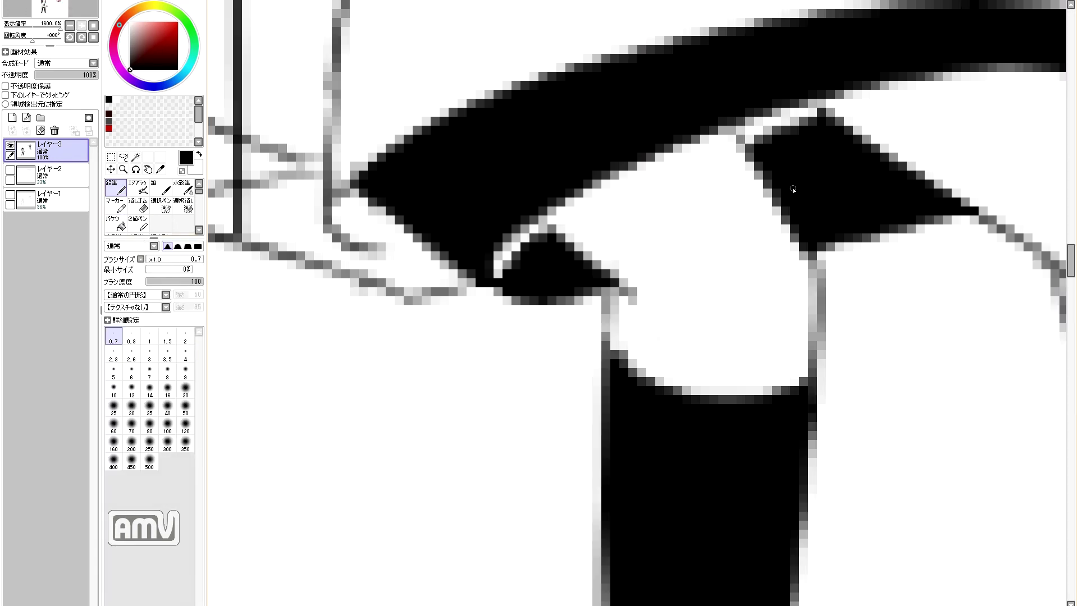
pyautogui.scroll(5, 742, 218)
pyautogui.press('x')
# - Draw a curved fold across the seated figure's blouse and retouch the area beside the tie
pyautogui.moveTo(507, 110); pyautogui.dragTo(624, 157)
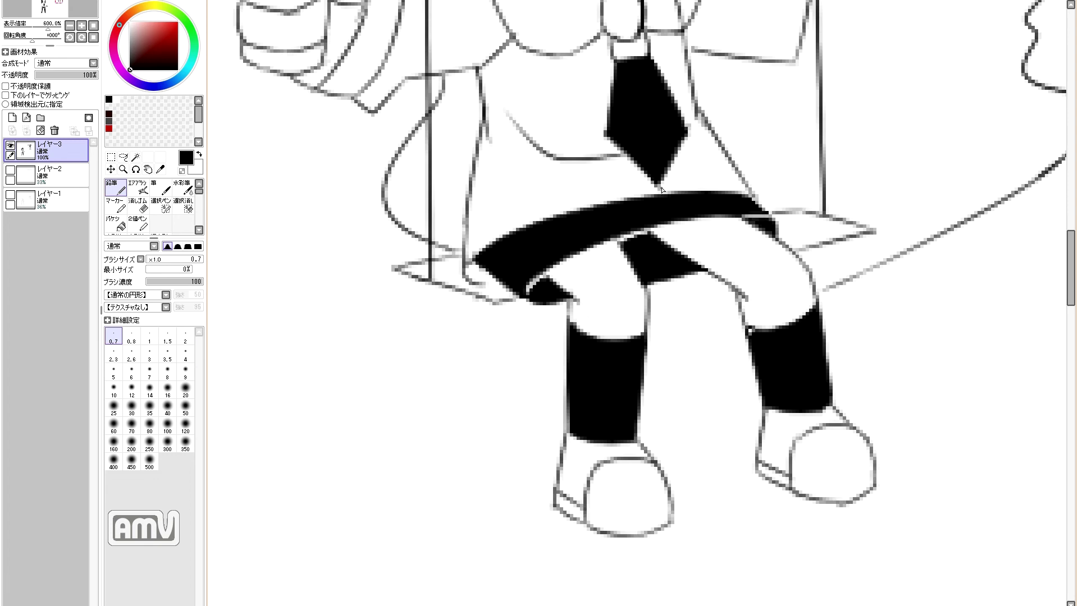
pyautogui.press('x')
pyautogui.moveTo(688, 125); pyautogui.dragTo(656, 184)
pyautogui.scroll(-5, 706, 136)
pyautogui.scroll(5, 711, 190)
# - Erase stray marks on the seated figure and redraw the curved finger lines of the pointing fist
pyautogui.press('x')
pyautogui.press('e')
pyautogui.moveTo(817, 147); pyautogui.dragTo(812, 166)
pyautogui.press('n')
pyautogui.scroll(-5, 804, 171)
pyautogui.scroll(5, 893, 308)
pyautogui.press('e')
pyautogui.moveTo(894, 276)
pyautogui.mouseDown()
pyautogui.moveTo(890, 219)
pyautogui.moveTo(898, 256)
pyautogui.mouseUp()
pyautogui.press('n')
pyautogui.moveTo(472, 552); pyautogui.dragTo(515, 536)
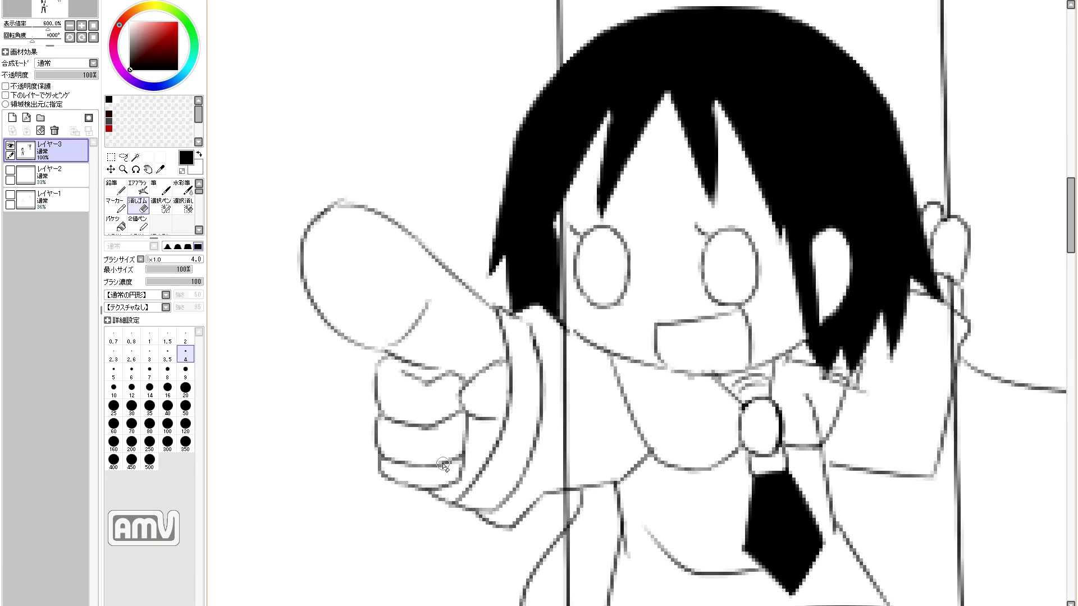
pyautogui.moveTo(378, 449); pyautogui.dragTo(456, 461)
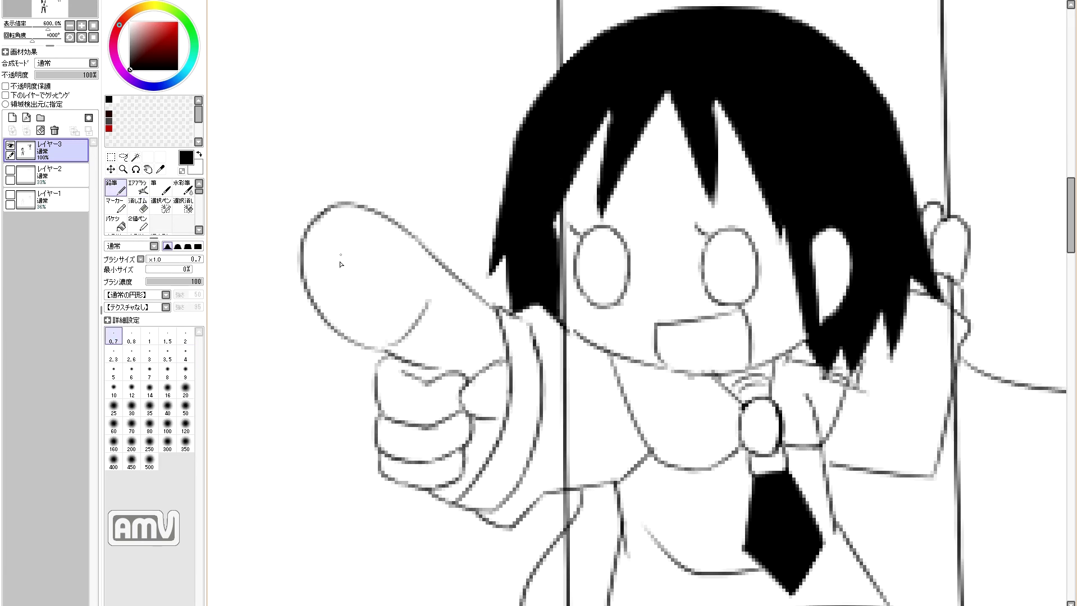
# - Check the seated figure in a mirrored view and examine the standing figure's face close up
pyautogui.scroll(-5, 343, 220)
pyautogui.scroll(2, 494, 229)
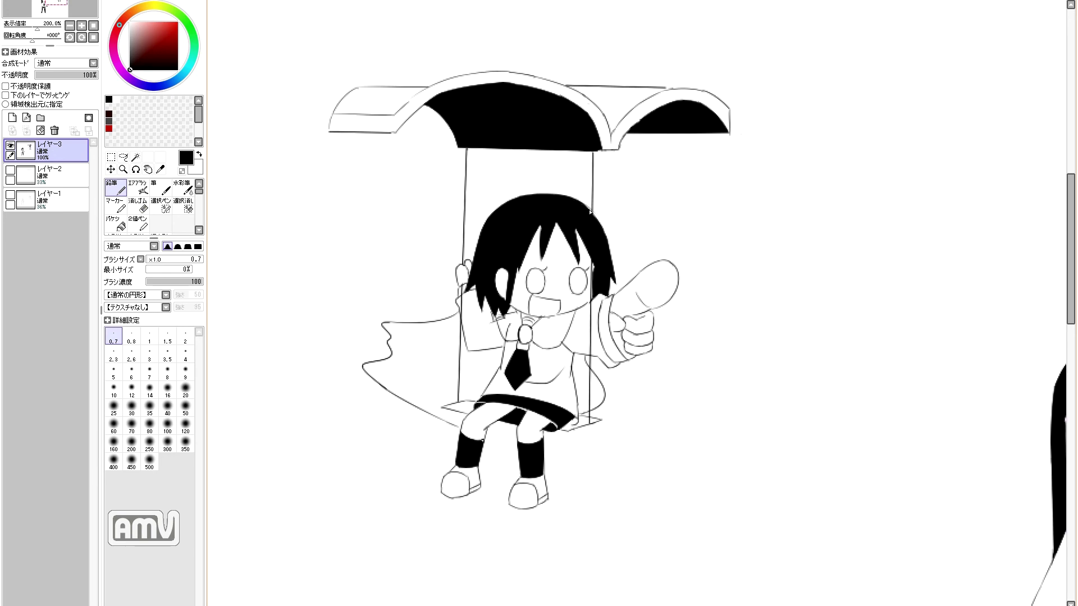
pyautogui.scroll(1, 577, 245)
pyautogui.press('h')
pyautogui.scroll(-4, 576, 430)
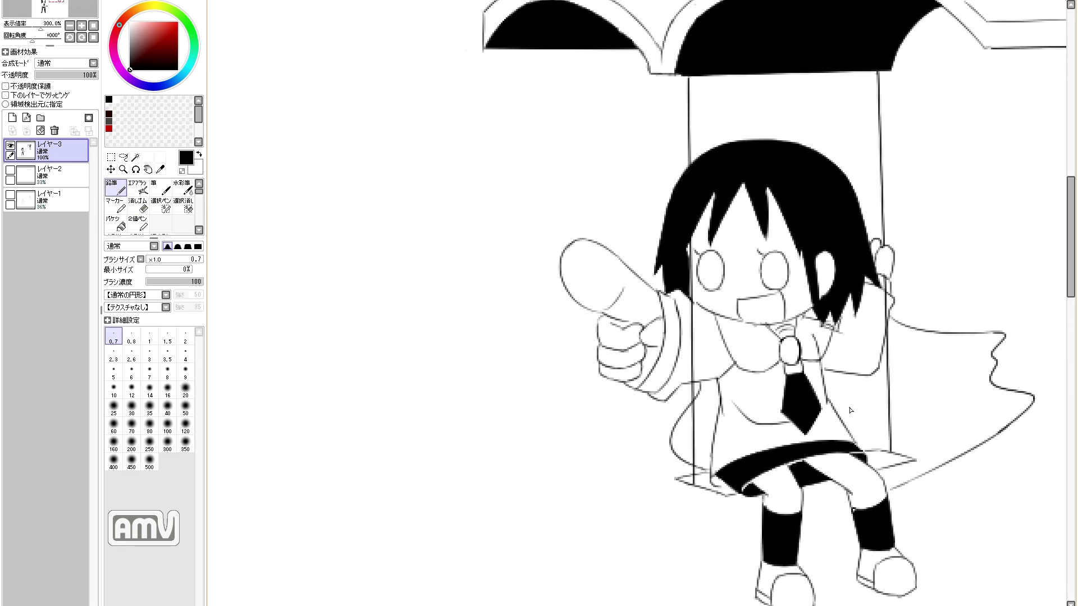
pyautogui.scroll(7, 627, 380)
pyautogui.scroll(-6, 627, 380)
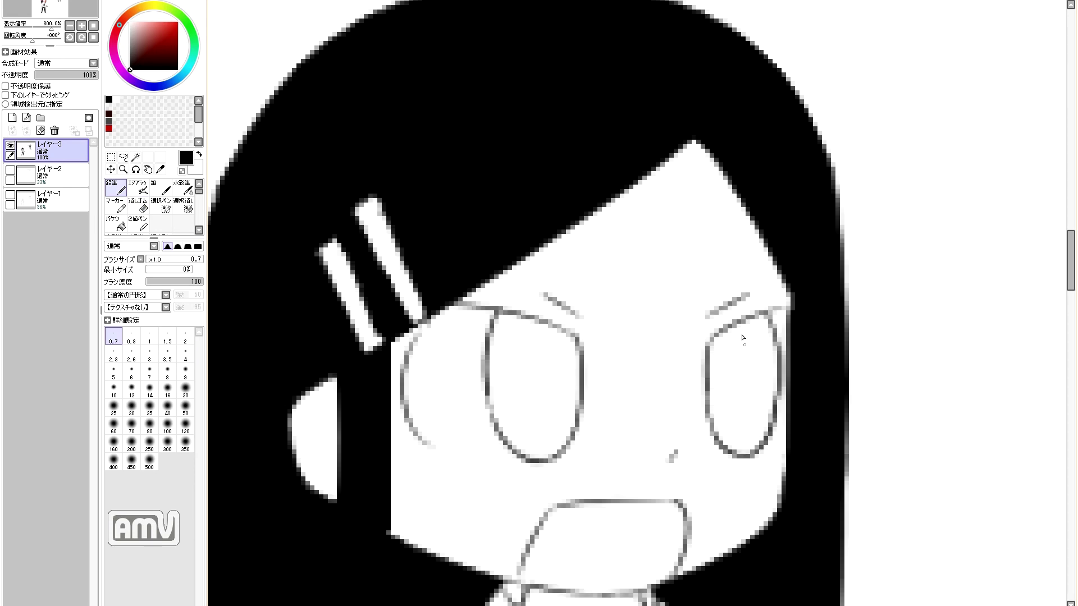
# - Fill the standing figure's cape and sleeves with solid black
pyautogui.press('g')
pyautogui.click(511, 330)
pyautogui.click(547, 331)
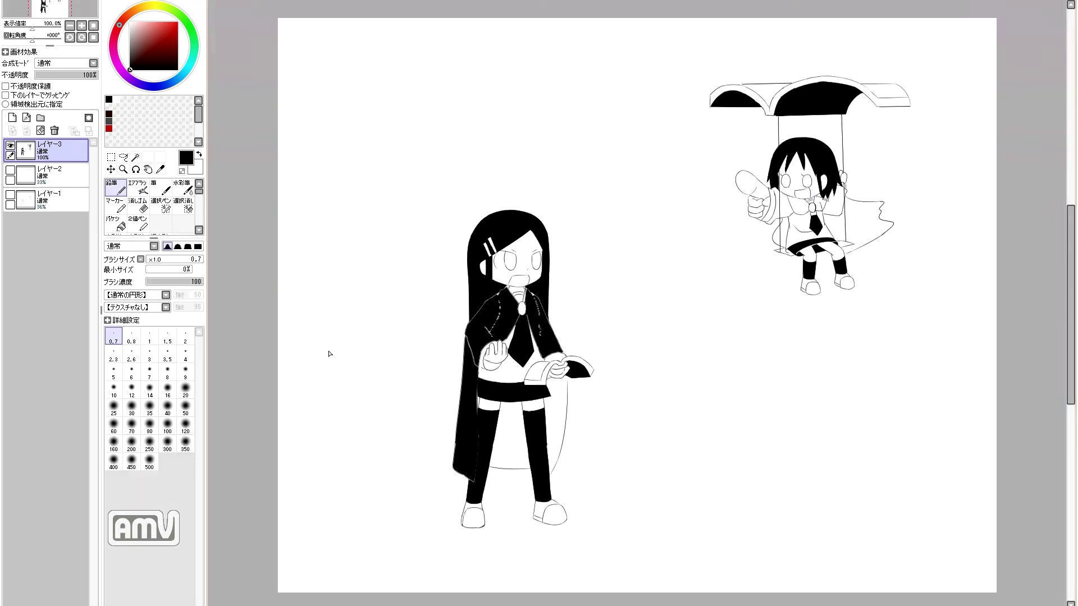
pyautogui.scroll(2, 389, 410)
pyautogui.scroll(-2, 388, 410)
pyautogui.scroll(3, 748, 313)
# - Erase and redraw the lower edge of the seated figure's flowing cape as a smoother curve
pyautogui.press('e')
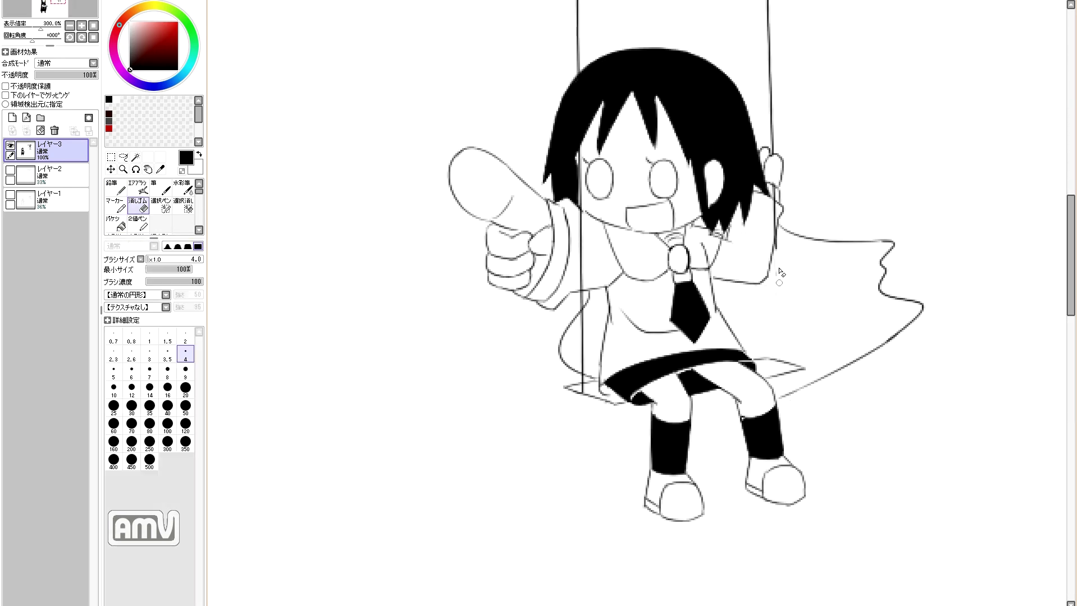
pyautogui.press('n')
pyautogui.press('e')
pyautogui.moveTo(830, 365); pyautogui.dragTo(926, 303)
pyautogui.press('n')
pyautogui.moveTo(914, 306); pyautogui.dragTo(797, 367)
# - Fill the seated figure's cape and sailor collar with black and touch up the edges in white
pyautogui.press('g')
pyautogui.click(814, 303)
pyautogui.click(584, 337)
pyautogui.click(640, 259)
pyautogui.click(703, 261)
pyautogui.press('n')
pyautogui.press('x')
pyautogui.moveTo(643, 332); pyautogui.dragTo(650, 357)
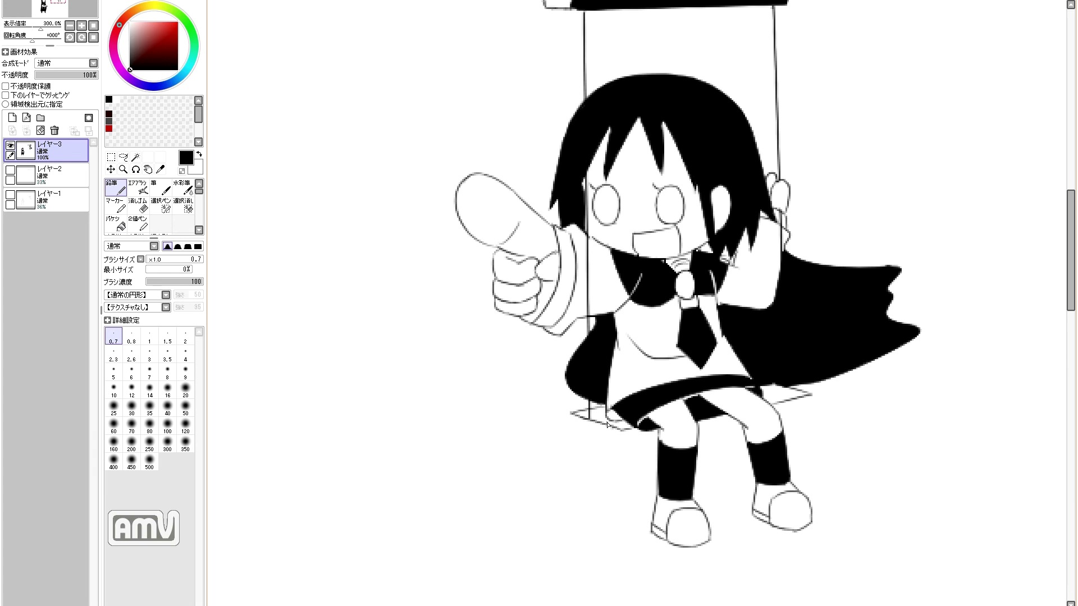
# - Trace thin white lines along the standing figure's front cape edge and inner leg to separate the black areas
pyautogui.scroll(3, 616, 424)
pyautogui.scroll(-6, 621, 407)
pyautogui.scroll(5, 621, 407)
pyautogui.moveTo(696, 542); pyautogui.dragTo(553, 395)
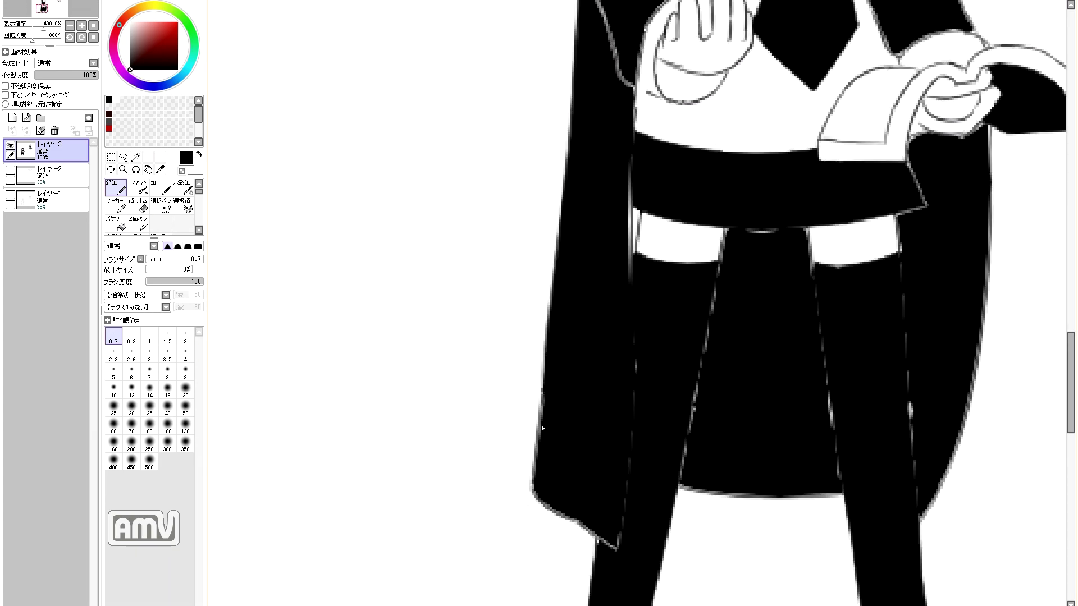
pyautogui.press('x')
pyautogui.moveTo(633, 279); pyautogui.dragTo(620, 554)
pyautogui.press('x')
pyautogui.moveTo(679, 491); pyautogui.dragTo(722, 263)
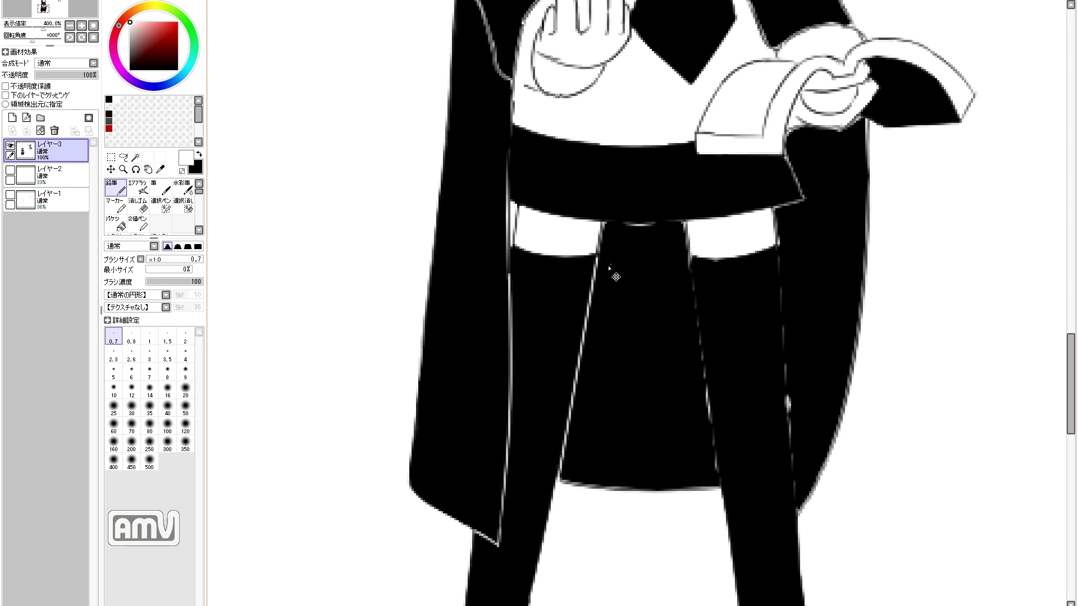
# - Add white separation lines along the standing figure's skirt edge and remaining leg edges, and clean the cape's hem in black
pyautogui.scroll(-4, 567, 381)
pyautogui.scroll(4, 567, 382)
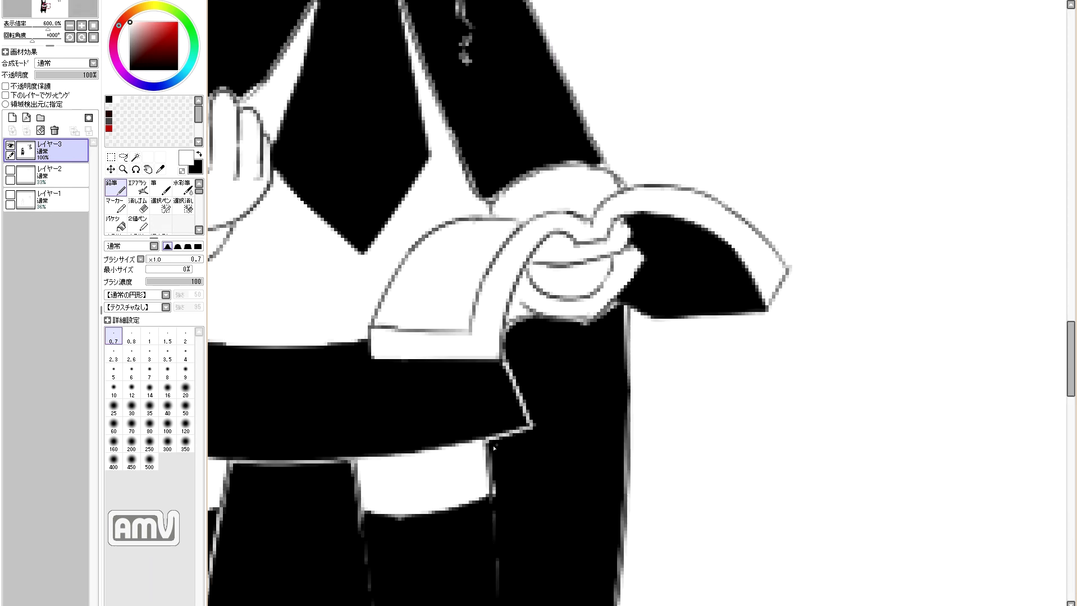
pyautogui.scroll(-1, 556, 399)
pyautogui.scroll(1, 547, 413)
pyautogui.scroll(-4, 546, 413)
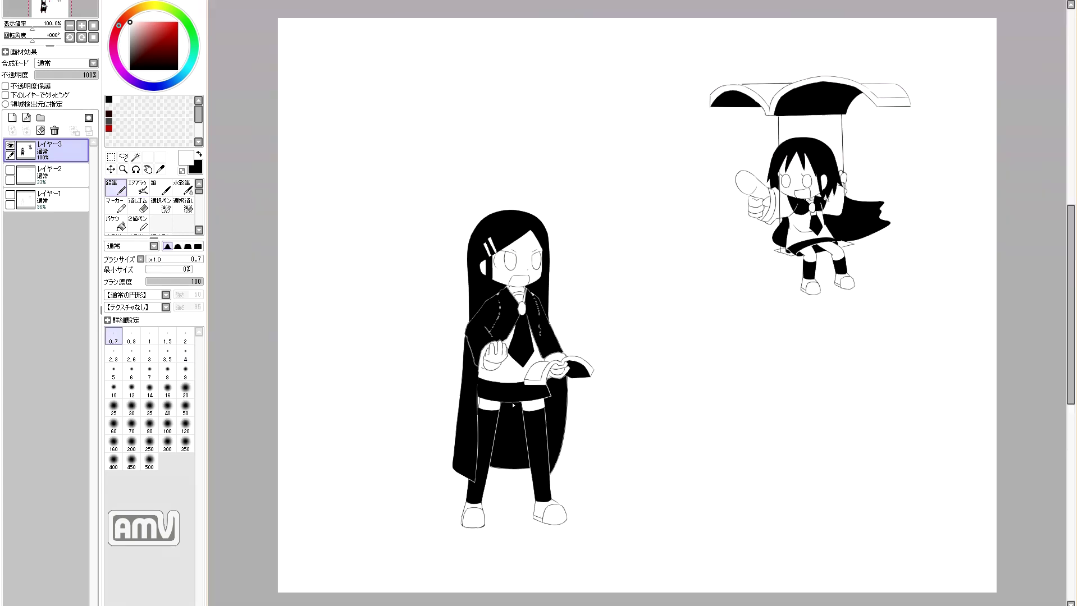
pyautogui.scroll(5, 547, 398)
pyautogui.press('x')
pyautogui.moveTo(547, 398)
pyautogui.mouseDown()
pyautogui.moveTo(382, 414)
pyautogui.moveTo(622, 428)
pyautogui.mouseUp()
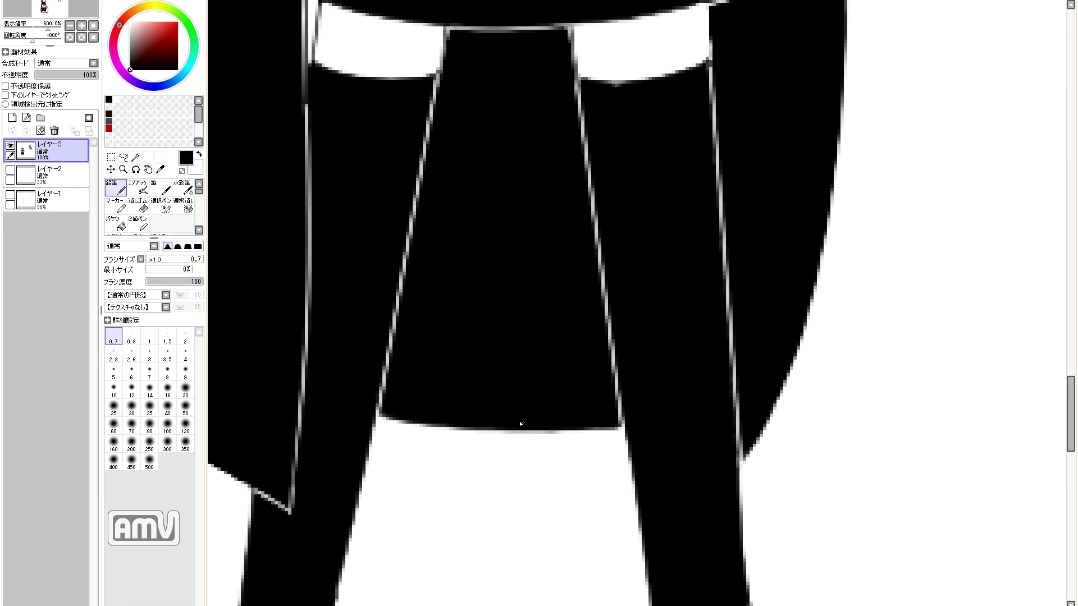
# - Redraw the standing figure's raised palm edge and fill the inside of both sleeve cuffs with black
pyautogui.scroll(-2, 725, 298)
pyautogui.scroll(2, 726, 297)
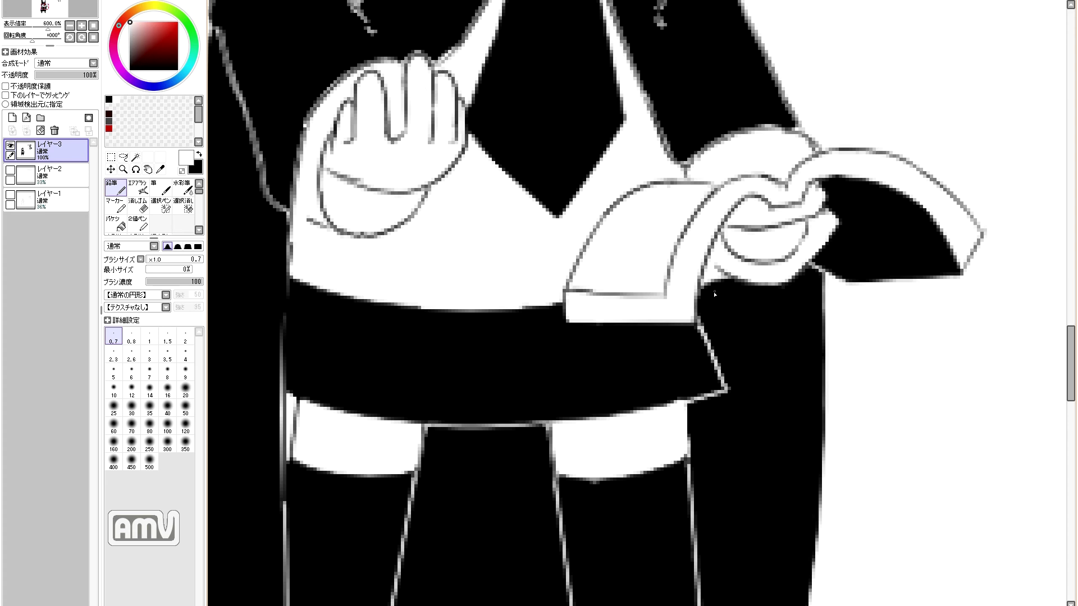
pyautogui.moveTo(653, 124); pyautogui.dragTo(607, 349)
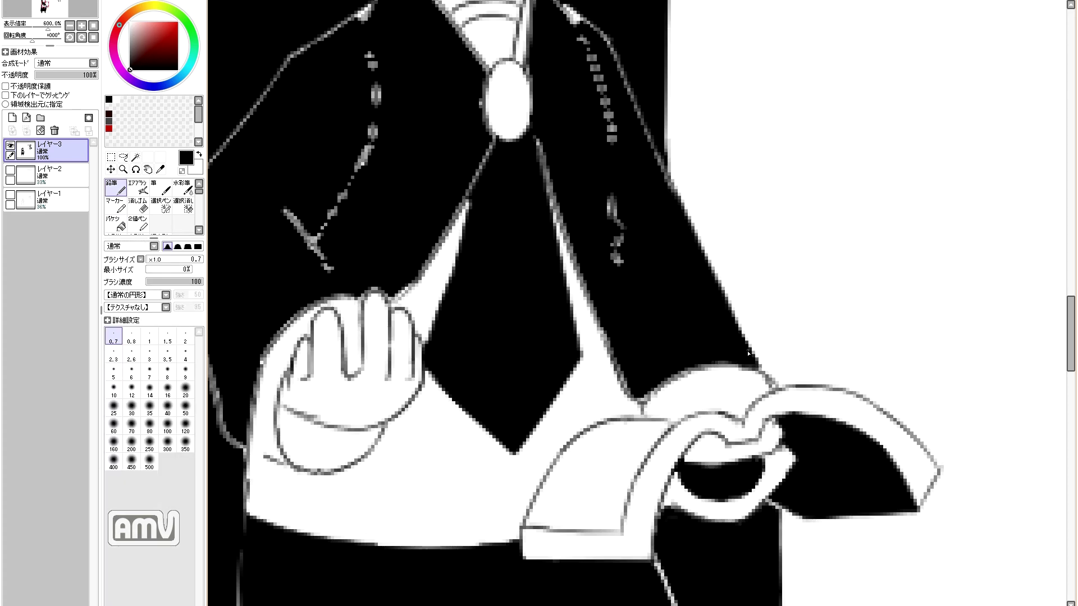
pyautogui.moveTo(553, 192); pyautogui.dragTo(688, 158)
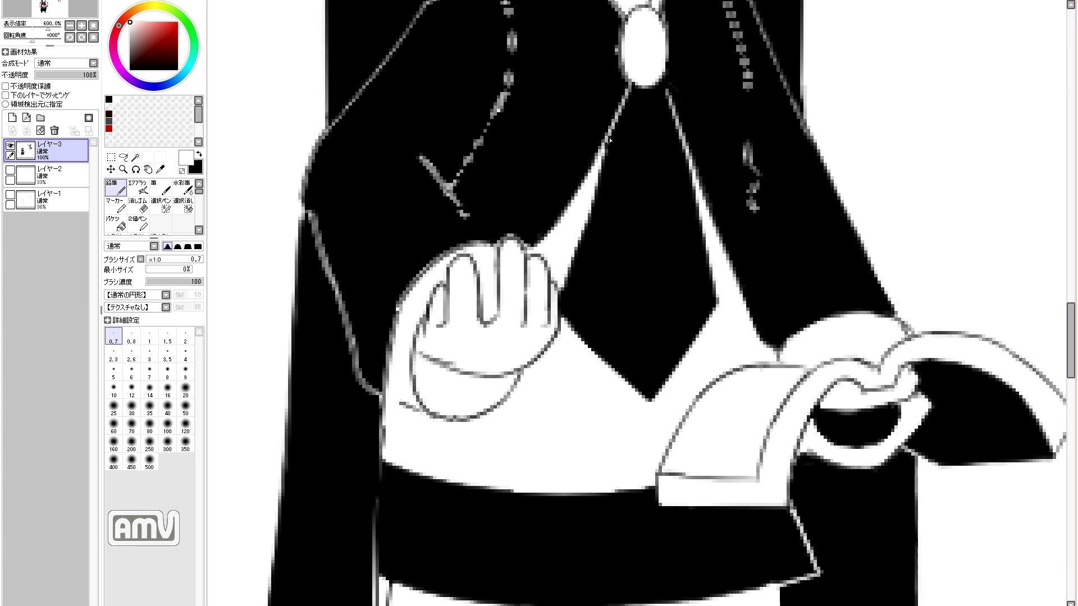
pyautogui.moveTo(539, 238); pyautogui.dragTo(713, 121)
pyautogui.press('e')
pyautogui.moveTo(618, 275)
pyautogui.mouseDown()
pyautogui.moveTo(713, 263)
pyautogui.moveTo(583, 259)
pyautogui.mouseUp()
pyautogui.press('n')
pyautogui.moveTo(567, 312); pyautogui.dragTo(691, 275)
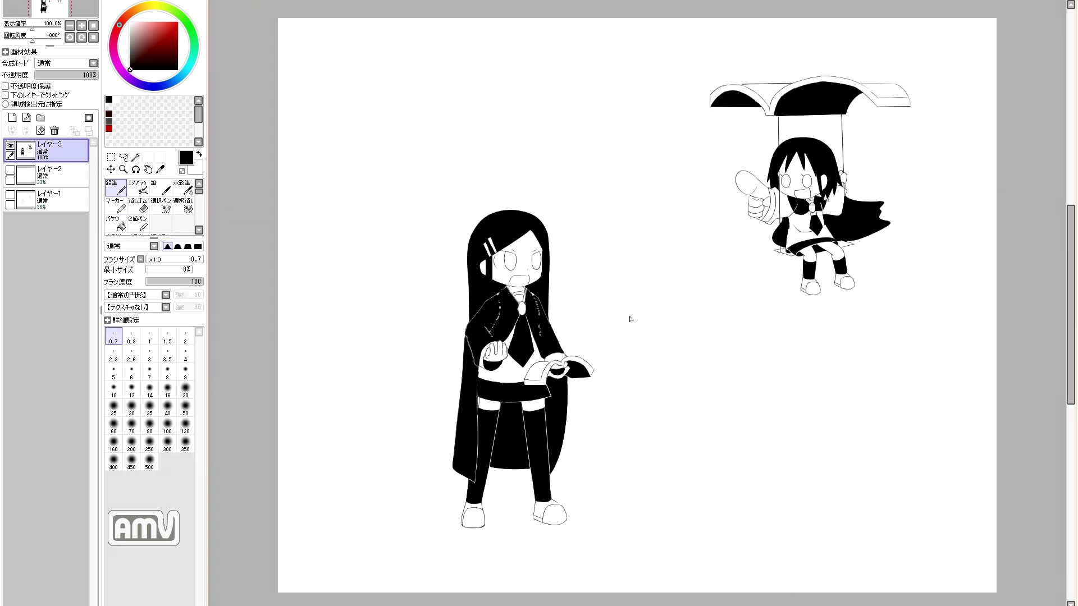
# - Redraw the raised arm's sleeve folds and the shoulder and collar outlines as clean white lines
pyautogui.scroll(-3, 619, 425)
pyautogui.press('x')
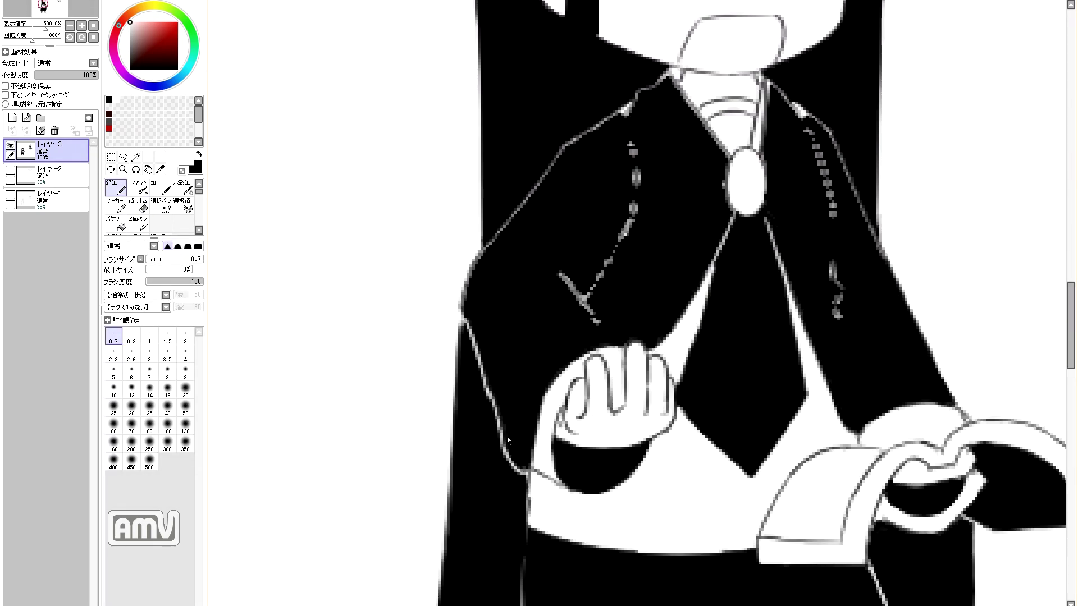
pyautogui.moveTo(557, 268); pyautogui.dragTo(604, 328)
pyautogui.moveTo(632, 141)
pyautogui.mouseDown()
pyautogui.moveTo(598, 274)
pyautogui.moveTo(624, 226)
pyautogui.moveTo(583, 303)
pyautogui.mouseUp()
pyautogui.moveTo(637, 106)
pyautogui.mouseDown()
pyautogui.moveTo(562, 149)
pyautogui.moveTo(484, 253)
pyautogui.moveTo(468, 303)
pyautogui.mouseUp()
pyautogui.moveTo(661, 81)
pyautogui.mouseDown()
pyautogui.moveTo(640, 139)
pyautogui.moveTo(709, 219)
pyautogui.mouseUp()
# - Black out the broken fold on the book-holding sleeve and redraw it as a continuous white line
pyautogui.press('x')
pyautogui.moveTo(741, 146); pyautogui.dragTo(747, 225)
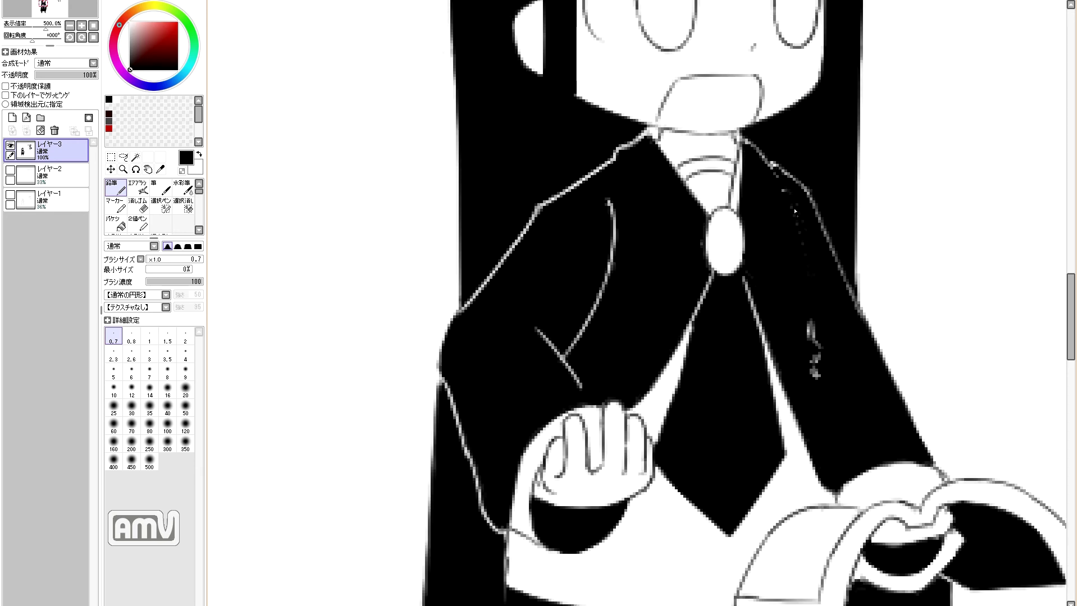
pyautogui.scroll(-1, 810, 345)
pyautogui.scroll(-1, 618, 337)
pyautogui.press('x')
pyautogui.scroll(-1, 469, 360)
pyautogui.press('x')
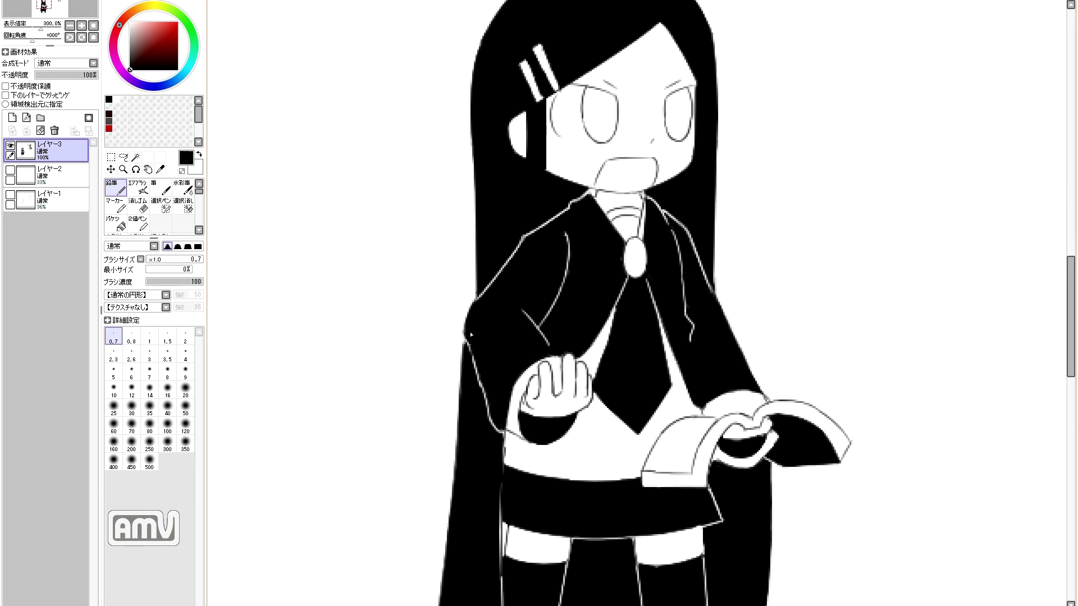
pyautogui.press('x')
pyautogui.scroll(1, 469, 360)
pyautogui.scroll(-3, 490, 379)
pyautogui.press('x')
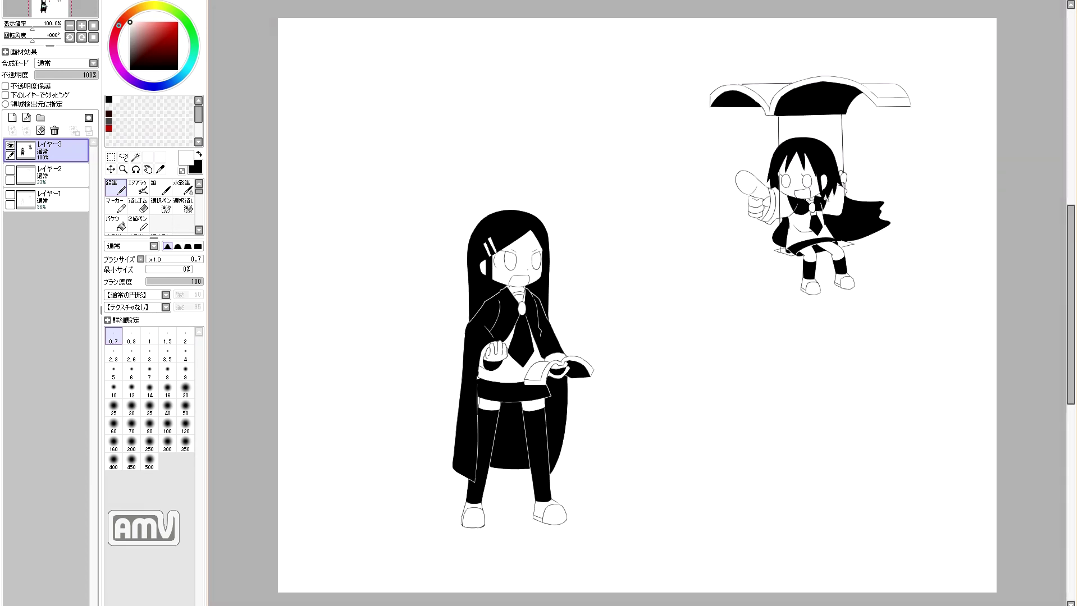
# - Draw white pleat lines down the standing figure's black skirt and notch its hem to match
pyautogui.scroll(2, 495, 388)
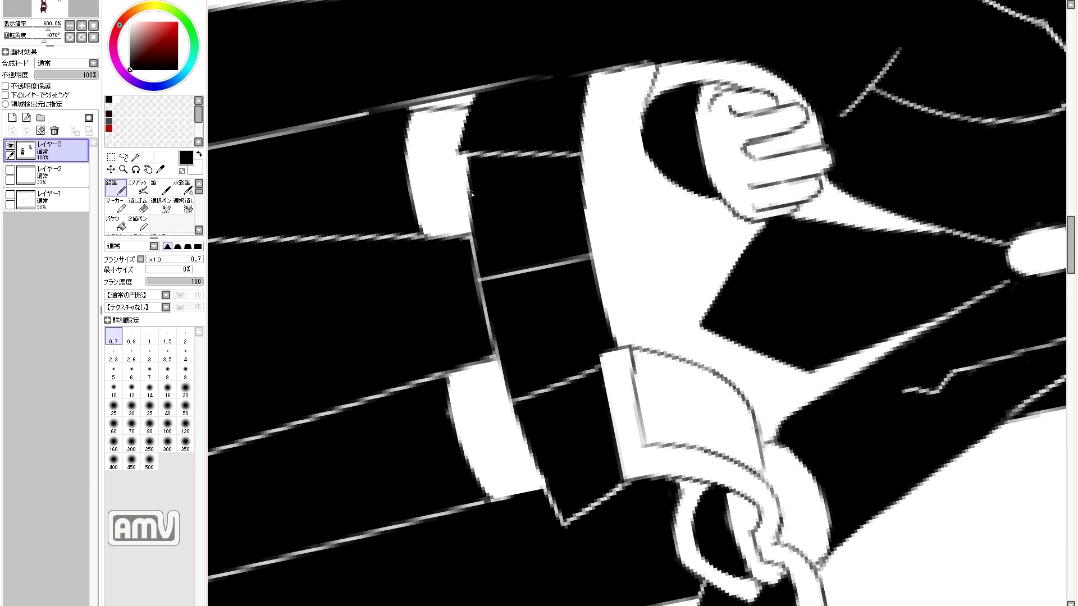
pyautogui.press('x')
pyautogui.moveTo(465, 238)
pyautogui.mouseDown()
pyautogui.moveTo(483, 337)
pyautogui.moveTo(486, 314)
pyautogui.mouseUp()
pyautogui.press('x')
pyautogui.press('x')
pyautogui.press('x')
pyautogui.moveTo(479, 375); pyautogui.dragTo(482, 406)
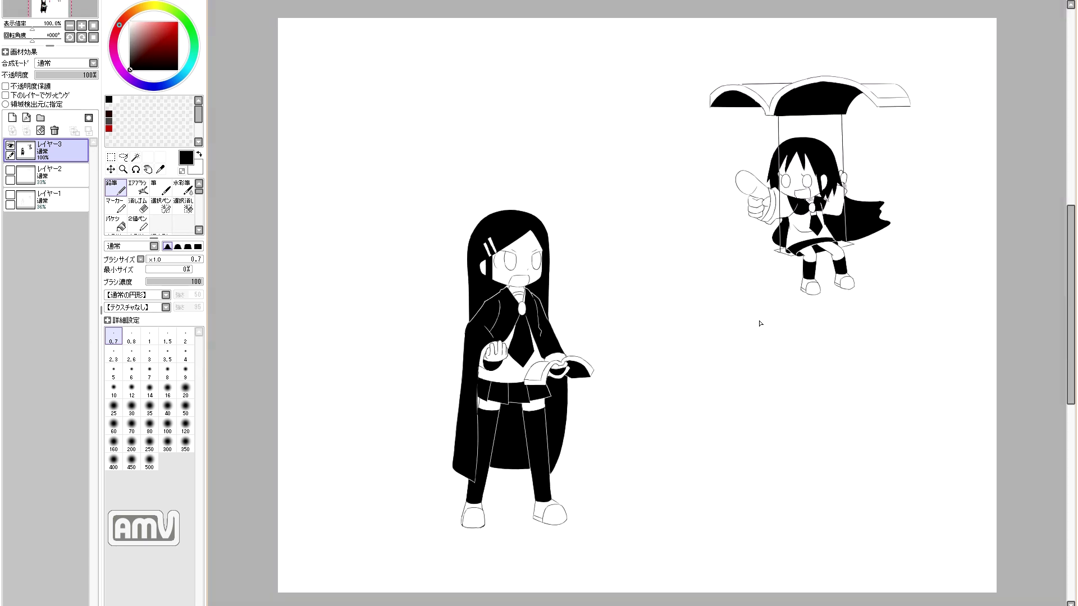
# - Fill the ankle parts of both figures' shoes with black, leaving the toe caps and soles white
pyautogui.scroll(3, 224, 438)
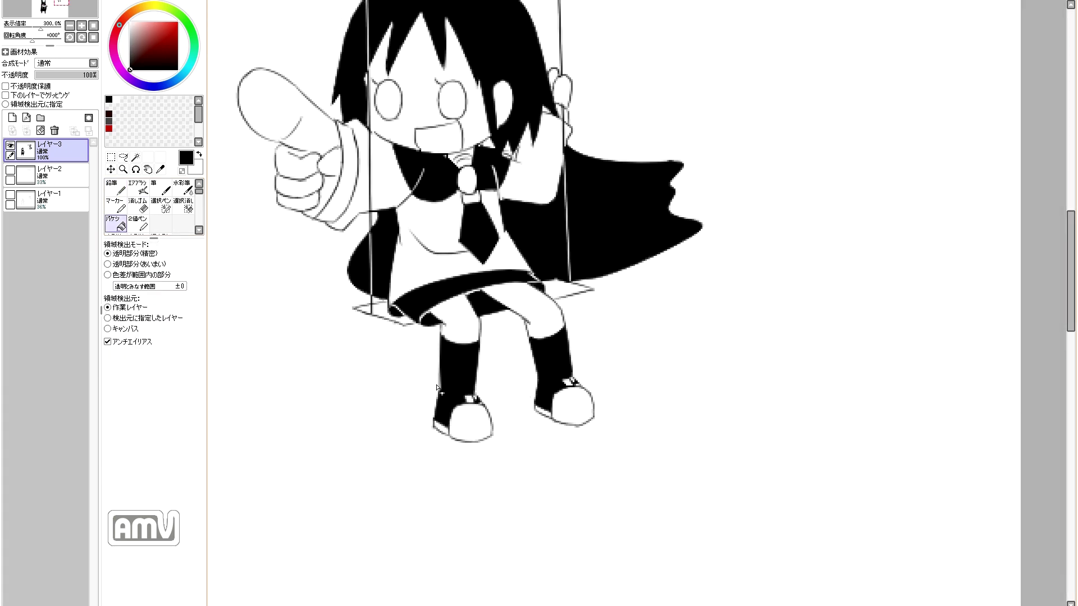
pyautogui.scroll(-3, 478, 402)
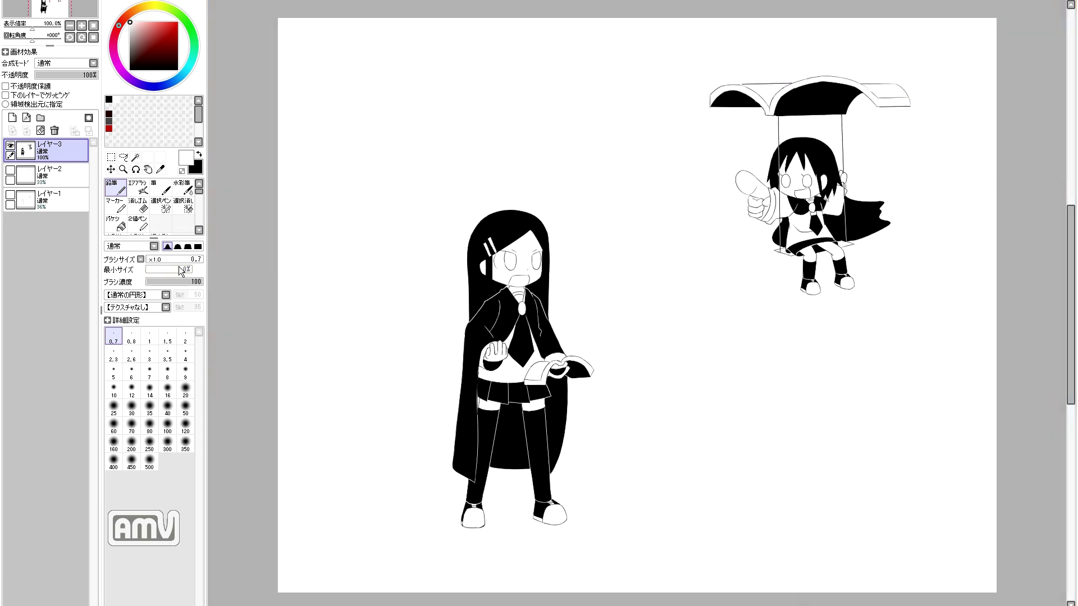
# - Thicken the upper eyelid lines above both of the standing figure's eyes in black
pyautogui.scroll(5, 537, 249)
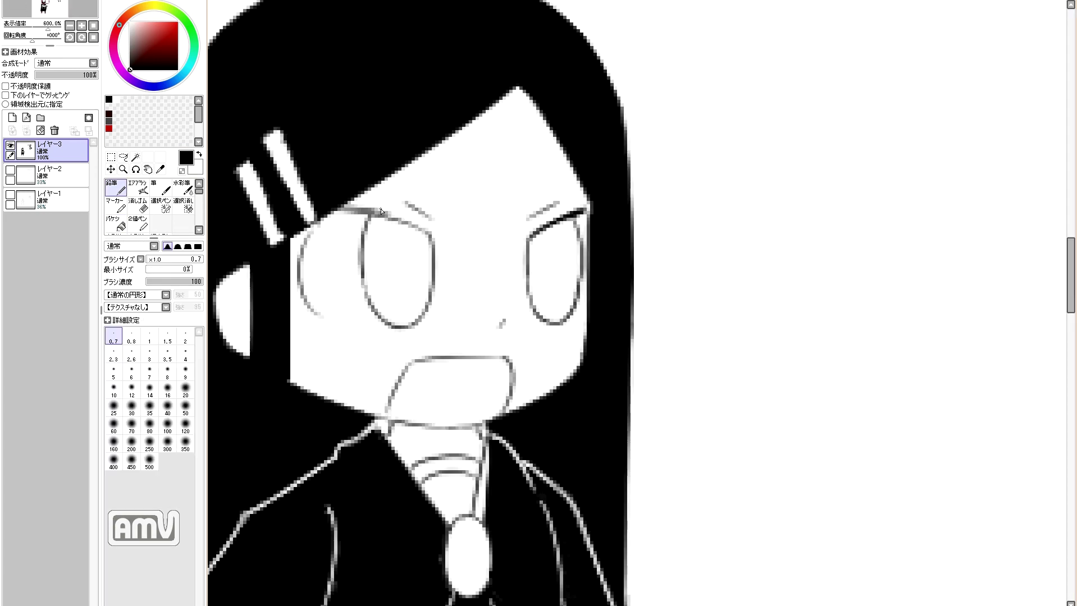
pyautogui.scroll(-4, 337, 224)
pyautogui.scroll(3, 356, 277)
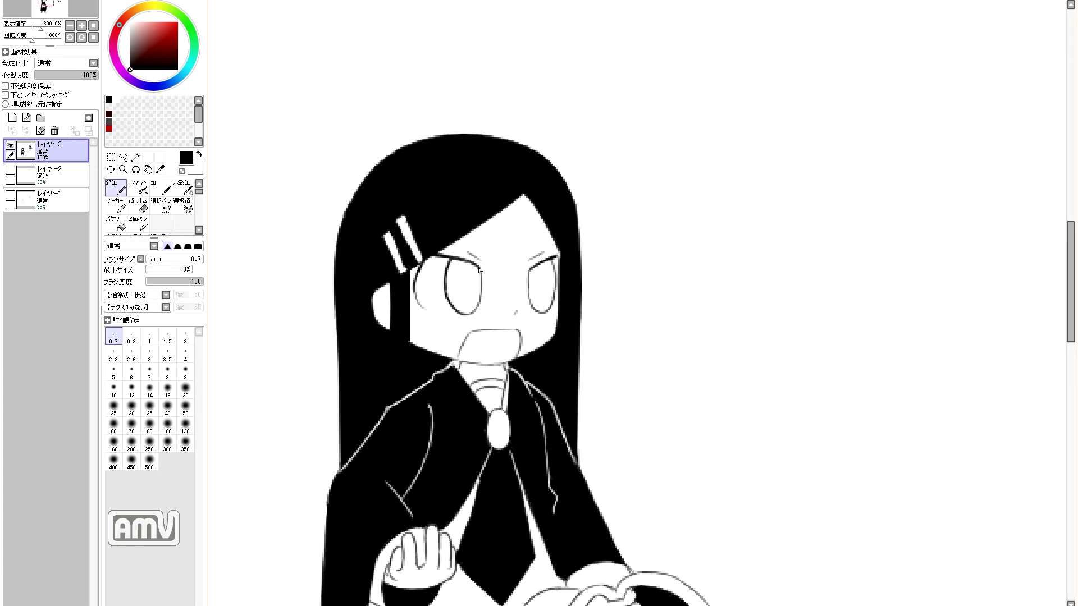
pyautogui.scroll(-3, 556, 305)
# - Darken the oval eye outlines of the seated figure with thicker black lines
pyautogui.scroll(5, 794, 229)
pyautogui.moveTo(794, 200); pyautogui.dragTo(825, 225)
pyautogui.moveTo(949, 202); pyautogui.dragTo(985, 303)
pyautogui.scroll(-4, 916, 213)
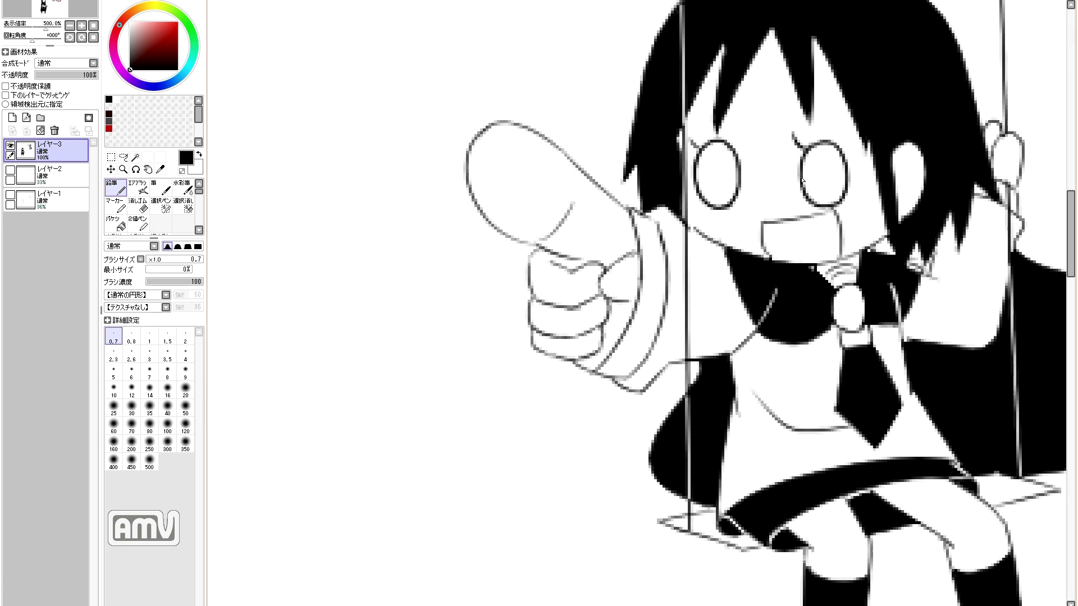
# - Add inner iris curves to the standing figure's eyes and make a white-filled highlight band across the hair
pyautogui.press('x')
pyautogui.scroll(3, 415, 295)
pyautogui.hotkey('ctrl', 'z')
pyautogui.scroll(-1, 486, 249)
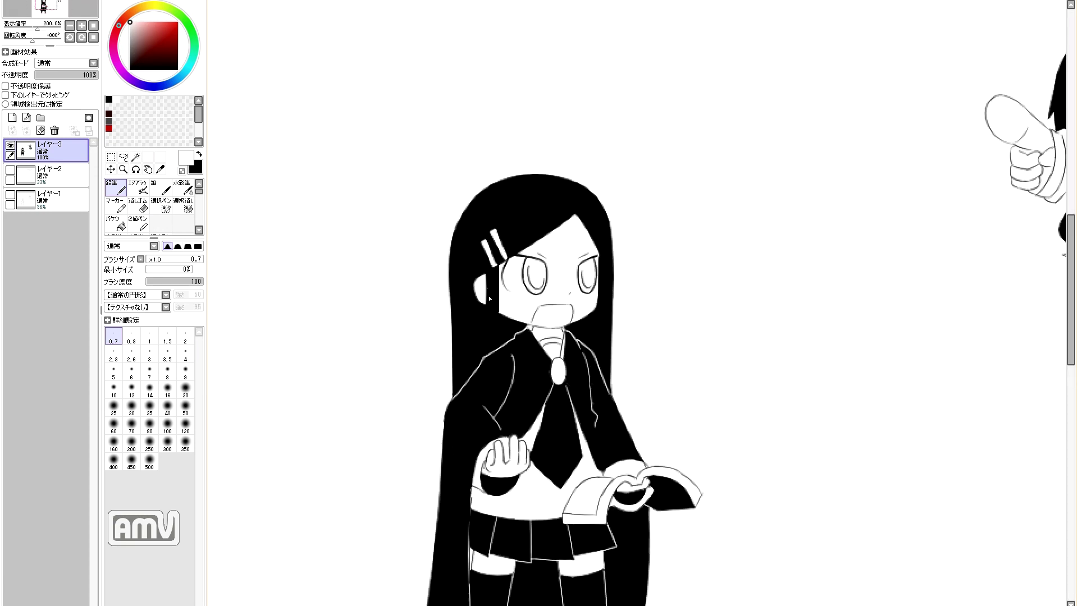
pyautogui.press('x')
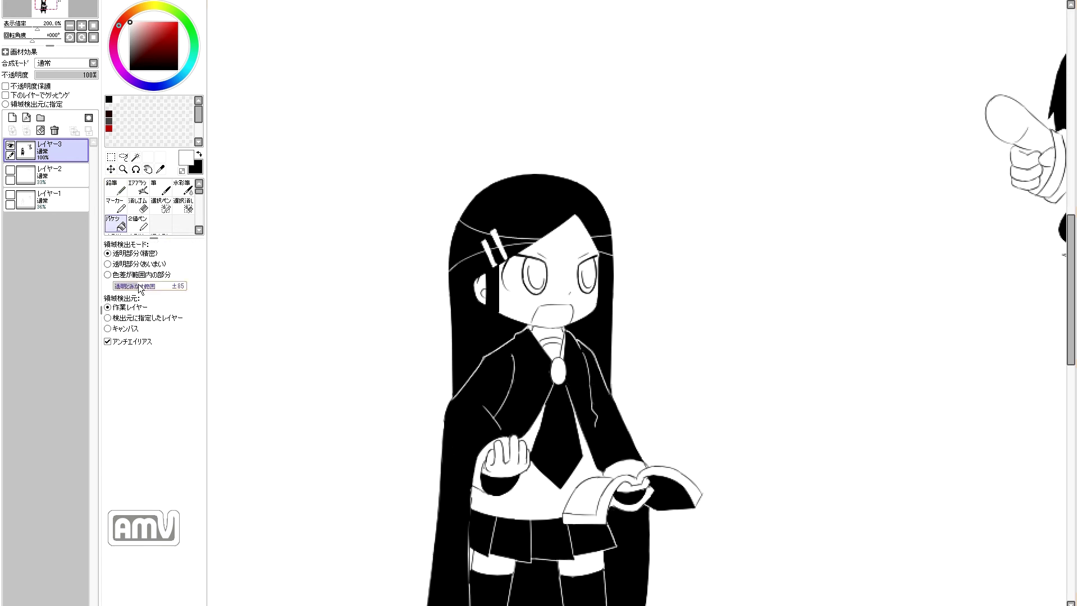
pyautogui.scroll(4, 551, 239)
pyautogui.hotkey('ctrl', 'z')
pyautogui.press('x')
pyautogui.scroll(-4, 732, 256)
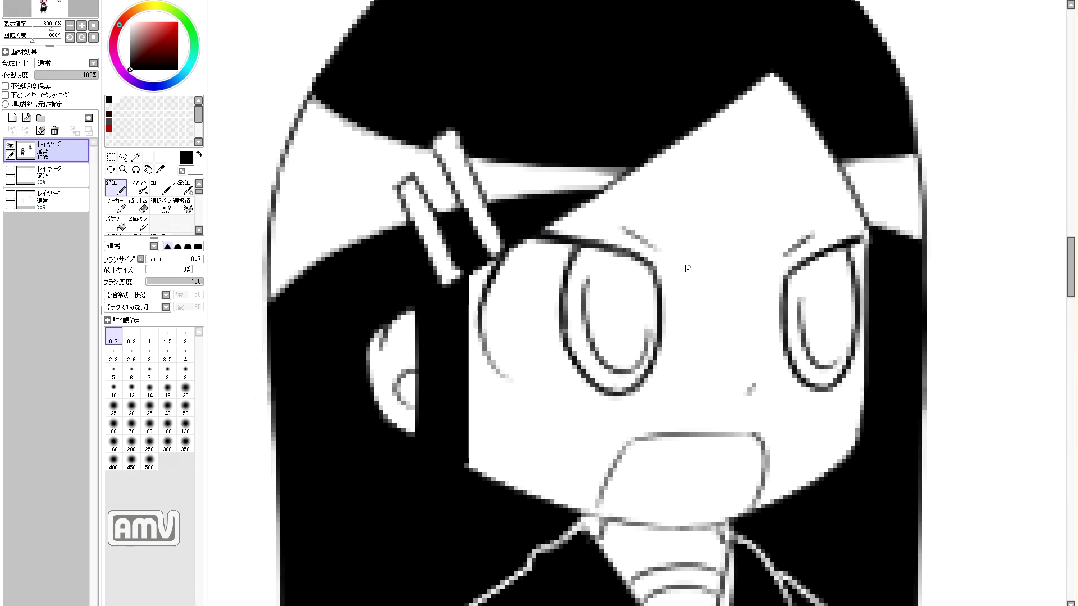
# - Draw a white rim highlight just inside the top contour of the standing figure's hair with brush size 3
pyautogui.moveTo(548, 202); pyautogui.dragTo(499, 256)
pyautogui.moveTo(569, 265); pyautogui.dragTo(512, 262)
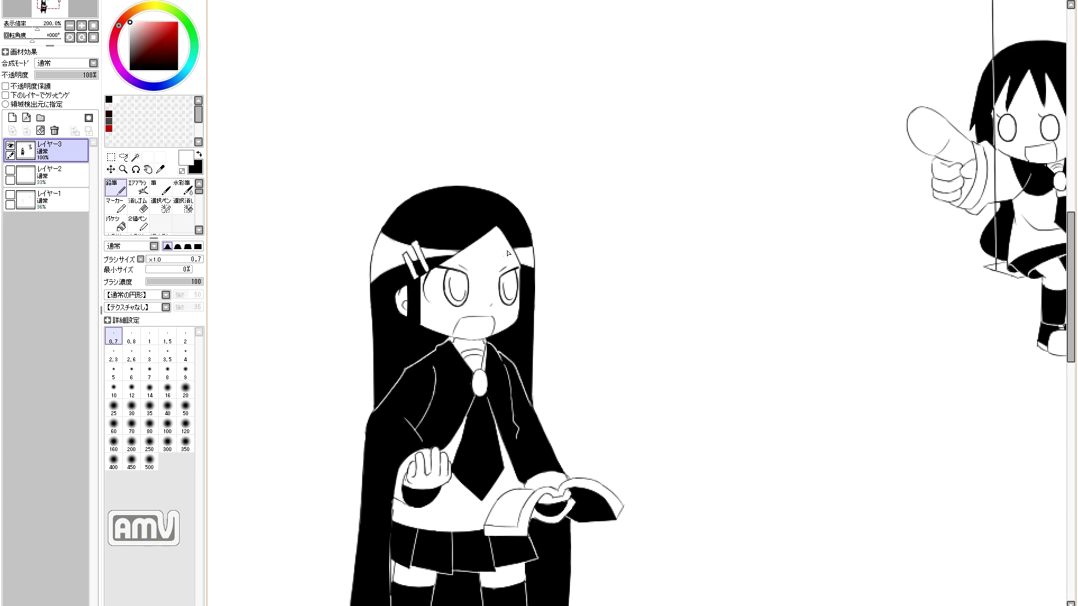
pyautogui.scroll(3, 411, 276)
pyautogui.click(150, 354)
pyautogui.moveTo(438, 247)
pyautogui.mouseDown()
pyautogui.moveTo(625, 102)
pyautogui.moveTo(699, 102)
pyautogui.mouseUp()
pyautogui.press('h')
pyautogui.moveTo(393, 281); pyautogui.dragTo(471, 140)
pyautogui.press('h')
# - Draw thin white strand lines in the standing figure's fringe and side hair with brush size 0.7
pyautogui.scroll(-2, 521, 115)
pyautogui.press('x')
pyautogui.click(113, 337)
pyautogui.moveTo(603, 296); pyautogui.dragTo(525, 306)
pyautogui.scroll(-2, 525, 306)
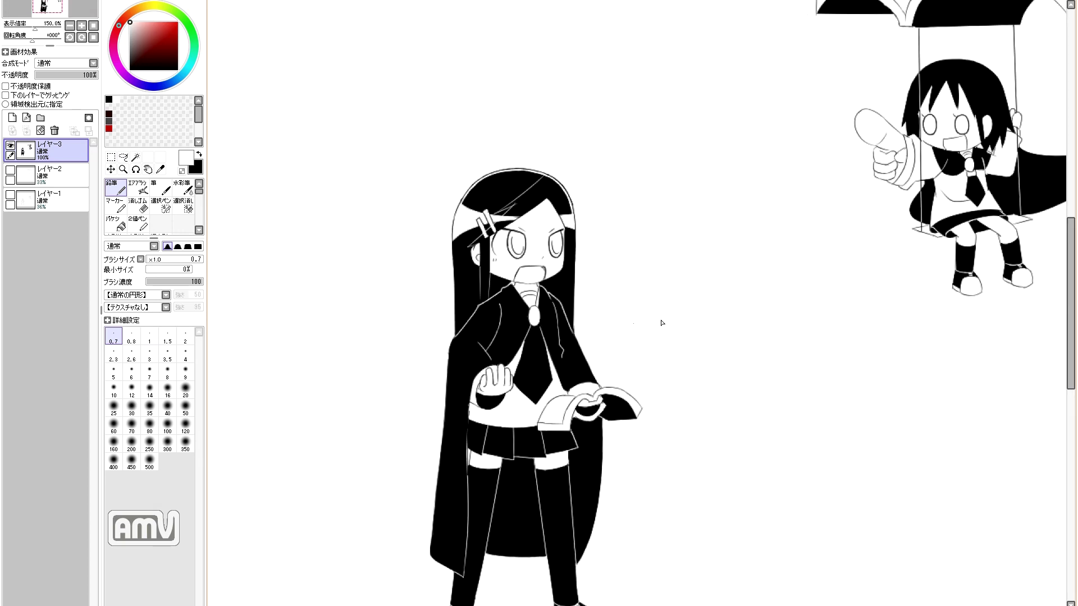
# - Examine the standing figure's hands, sleeves and tie close up for flaws in the line art
pyautogui.scroll(2, 482, 332)
pyautogui.scroll(-2, 482, 332)
pyautogui.scroll(4, 481, 331)
pyautogui.press('e')
pyautogui.press('x')
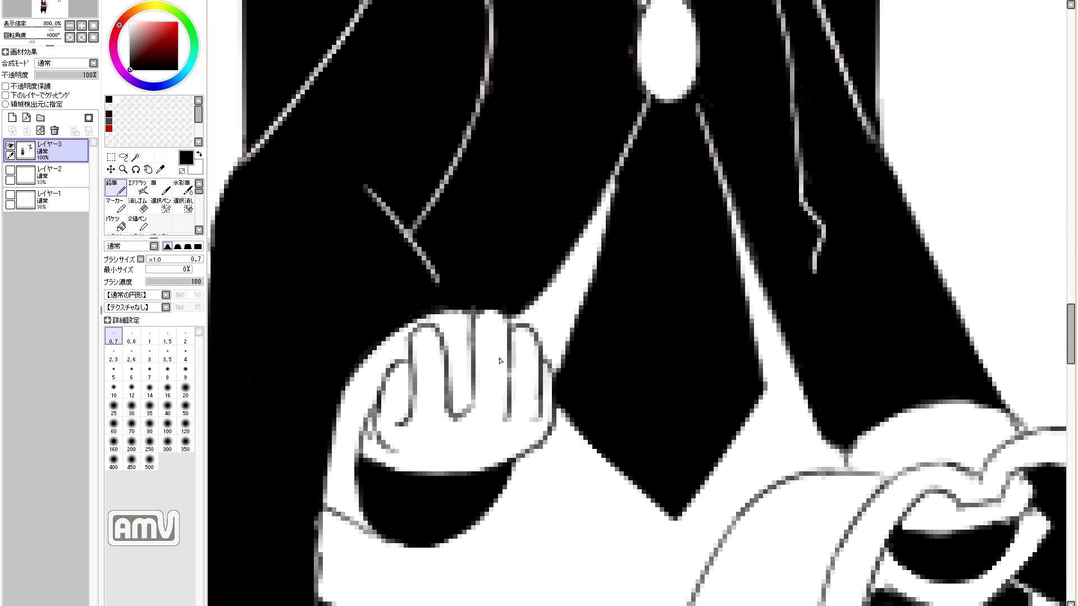
pyautogui.scroll(-2, 484, 326)
pyautogui.press('n')
pyautogui.scroll(-4, 466, 348)
pyautogui.scroll(4, 505, 359)
pyautogui.scroll(-4, 505, 360)
# - Erase and clean up the rough edge lines of the swing canopy's smaller arch, checking it in mirrored view
pyautogui.scroll(3, 848, 137)
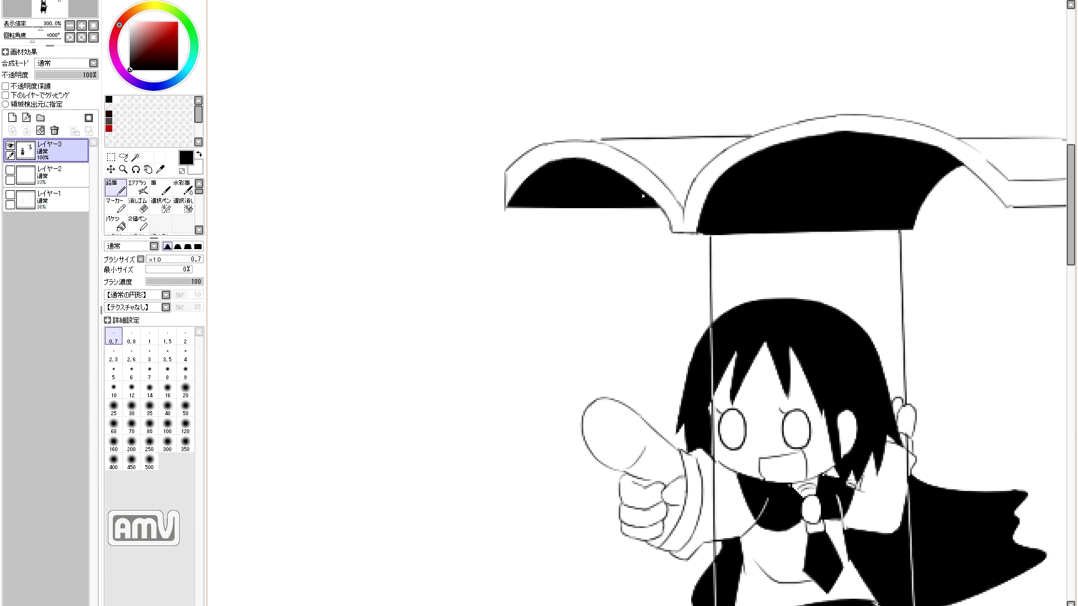
pyautogui.press('e')
pyautogui.moveTo(508, 171); pyautogui.dragTo(490, 209)
pyautogui.press('n')
pyautogui.press('h')
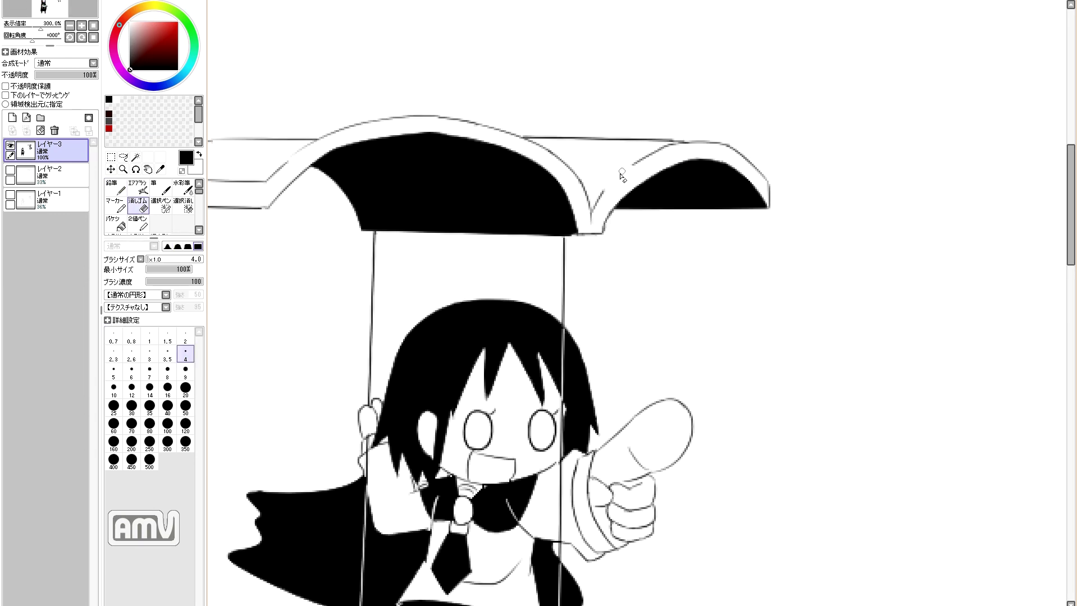
pyautogui.press('h')
# - Thicken the outer edges of the standing figure's open book in black with brush size 2
pyautogui.scroll(-3, 663, 185)
pyautogui.scroll(4, 493, 517)
pyautogui.press(']')
pyautogui.press(']')
pyautogui.press(']')
pyautogui.press(']')
pyautogui.moveTo(801, 534); pyautogui.dragTo(682, 550)
pyautogui.scroll(5, 798, 233)
pyautogui.moveTo(797, 233); pyautogui.dragTo(868, 295)
pyautogui.scroll(-2, 769, 373)
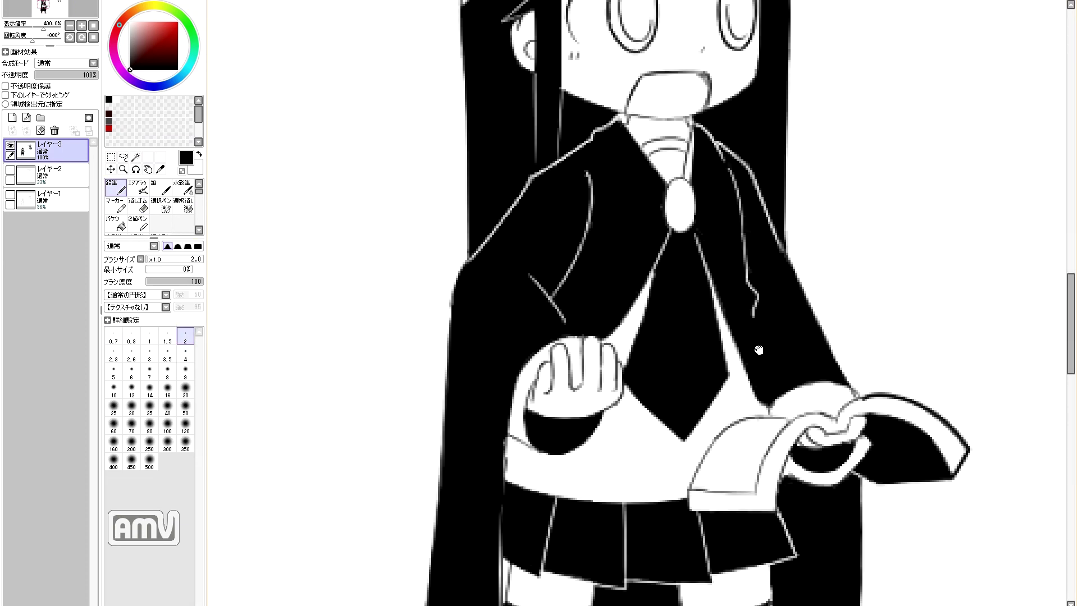
# - Thicken the outer contour of the seated figure's pointing hand and thumb with brush size 2
pyautogui.moveTo(775, 295); pyautogui.dragTo(831, 312)
pyautogui.moveTo(909, 259); pyautogui.dragTo(938, 308)
pyautogui.scroll(2, 937, 309)
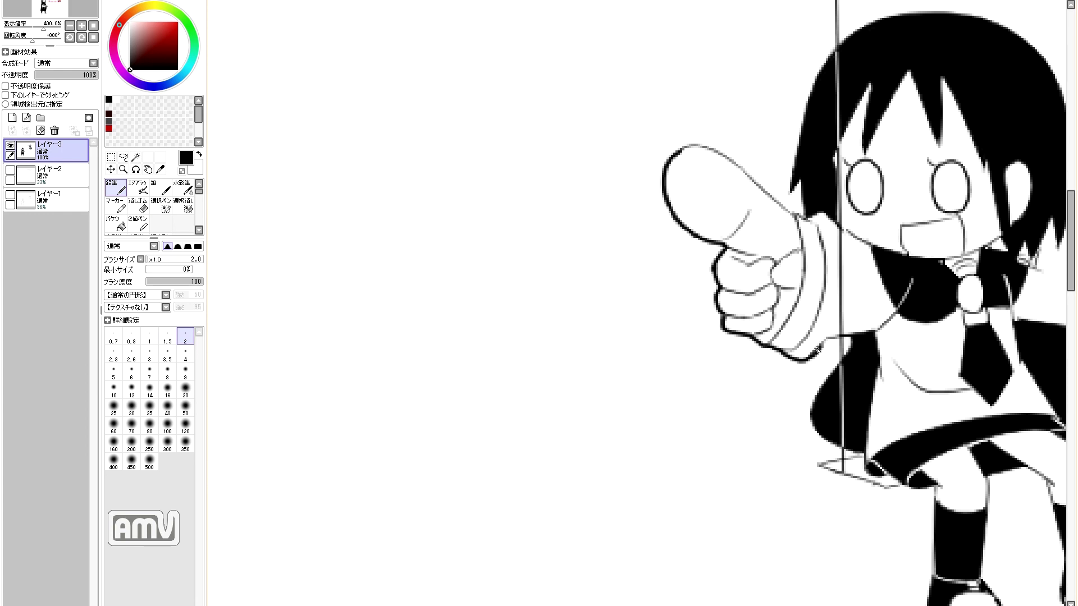
pyautogui.moveTo(708, 147); pyautogui.dragTo(799, 219)
pyautogui.scroll(-2, 799, 219)
# - Thicken the outlines of the seated figure's raised hand, legs and shoes and of the swing seat
pyautogui.moveTo(870, 180); pyautogui.dragTo(852, 272)
pyautogui.scroll(2, 559, 408)
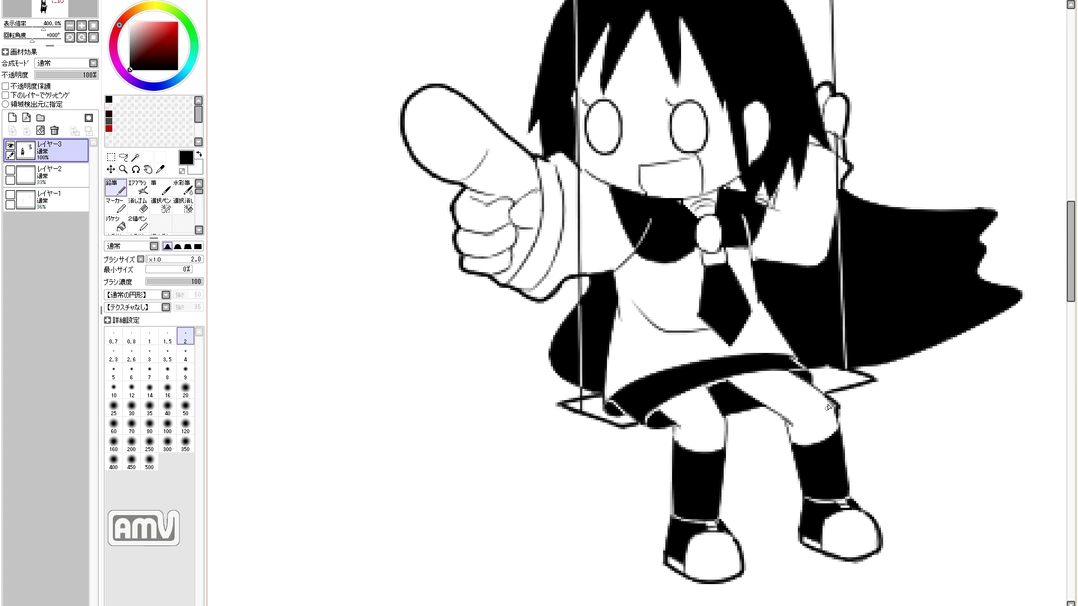
pyautogui.moveTo(765, 406); pyautogui.dragTo(791, 445)
pyautogui.scroll(-2, 791, 445)
pyautogui.scroll(2, 621, 298)
pyautogui.scroll(-2, 934, 214)
# - Thicken the outer contour of the swing canopy in black and erase the rough edges of the strokes
pyautogui.scroll(2, 867, 227)
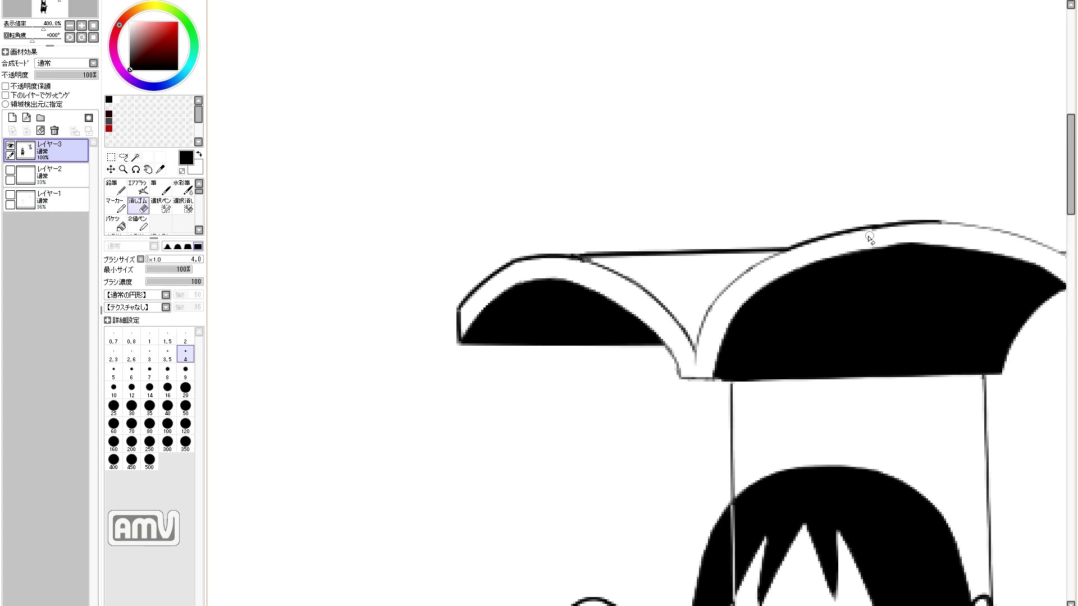
pyautogui.scroll(-2, 867, 227)
pyautogui.scroll(2, 803, 259)
pyautogui.moveTo(800, 258); pyautogui.dragTo(967, 252)
pyautogui.moveTo(957, 254)
pyautogui.mouseDown()
pyautogui.moveTo(1011, 346)
pyautogui.moveTo(822, 292)
pyautogui.mouseUp()
pyautogui.scroll(-4, 822, 292)
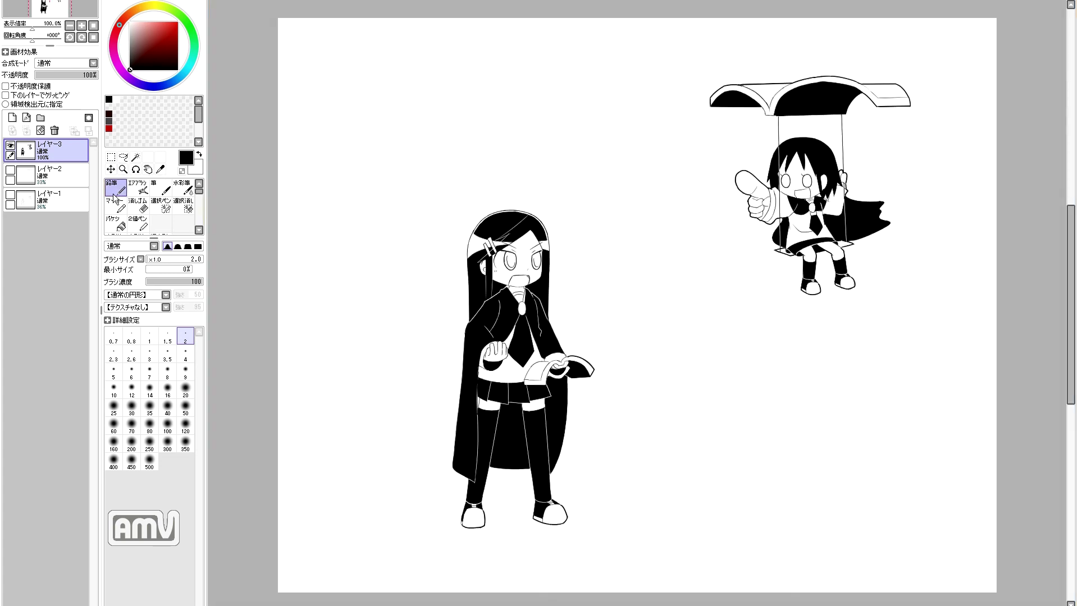
# - Make a white-filled highlight band across the seated figure's hair, outlining it with brush size 0.7
pyautogui.click(113, 337)
pyautogui.press('x')
pyautogui.scroll(3, 716, 206)
pyautogui.moveTo(921, 218); pyautogui.dragTo(744, 214)
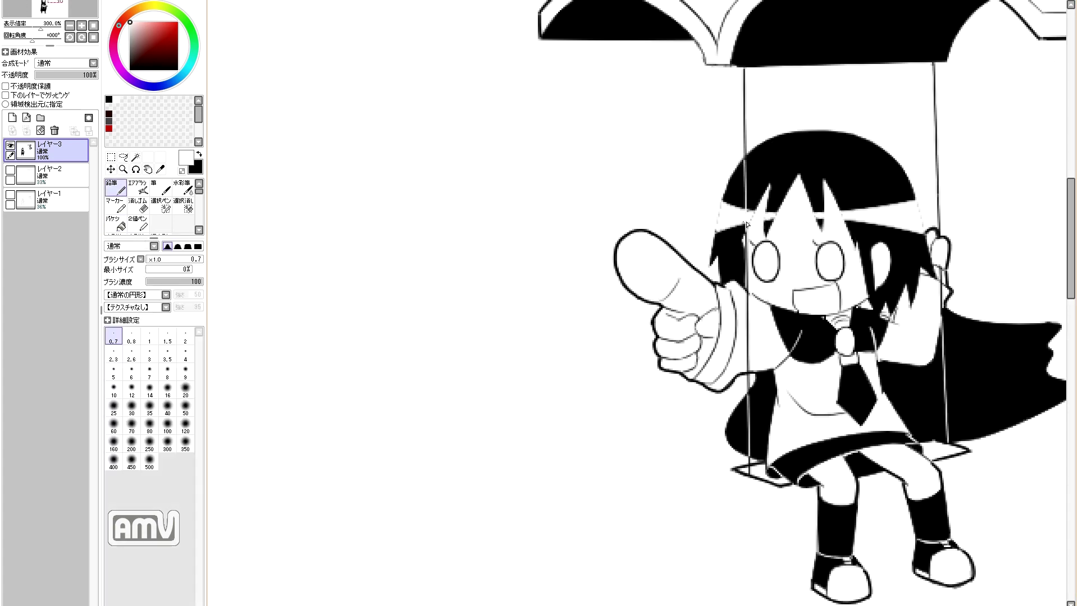
# - Draw a white rim highlight inside the top contour of the seated figure's hair with brush size 3
pyautogui.scroll(1, 842, 213)
pyautogui.click(149, 353)
pyautogui.press('x')
pyautogui.scroll(2, 735, 303)
pyautogui.moveTo(727, 283)
pyautogui.mouseDown()
pyautogui.moveTo(756, 210)
pyautogui.moveTo(837, 153)
pyautogui.moveTo(943, 141)
pyautogui.mouseUp()
pyautogui.press('h')
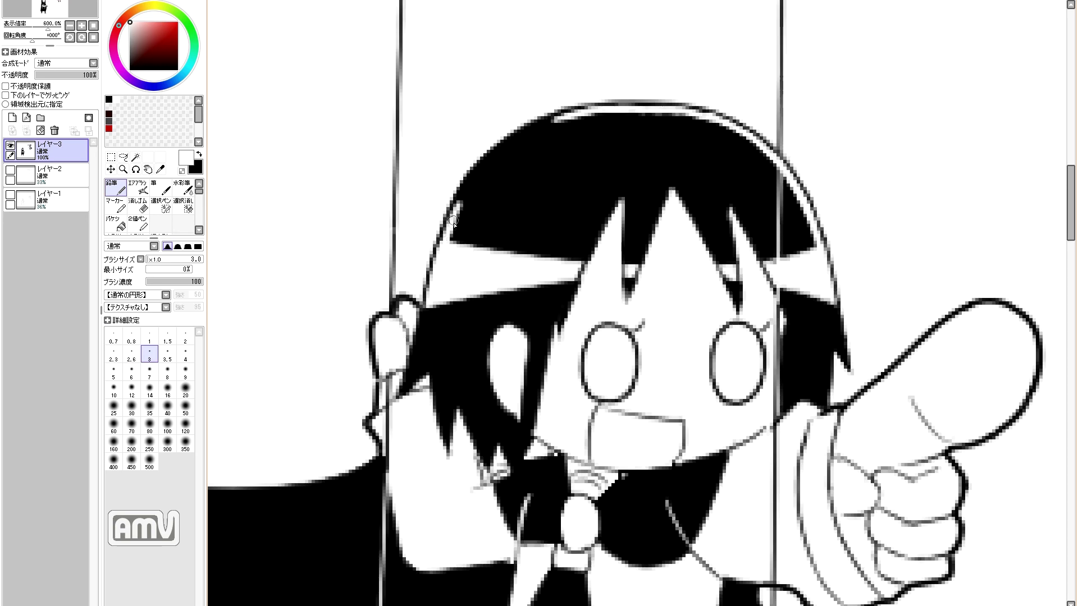
pyautogui.moveTo(511, 142); pyautogui.dragTo(564, 114)
# - Draw thin slanted angry brows above the seated figure's eyes in black with brush size 0.7
pyautogui.press('x')
pyautogui.click(113, 337)
pyautogui.press('h')
pyautogui.scroll(-5, 801, 198)
pyautogui.scroll(3, 802, 199)
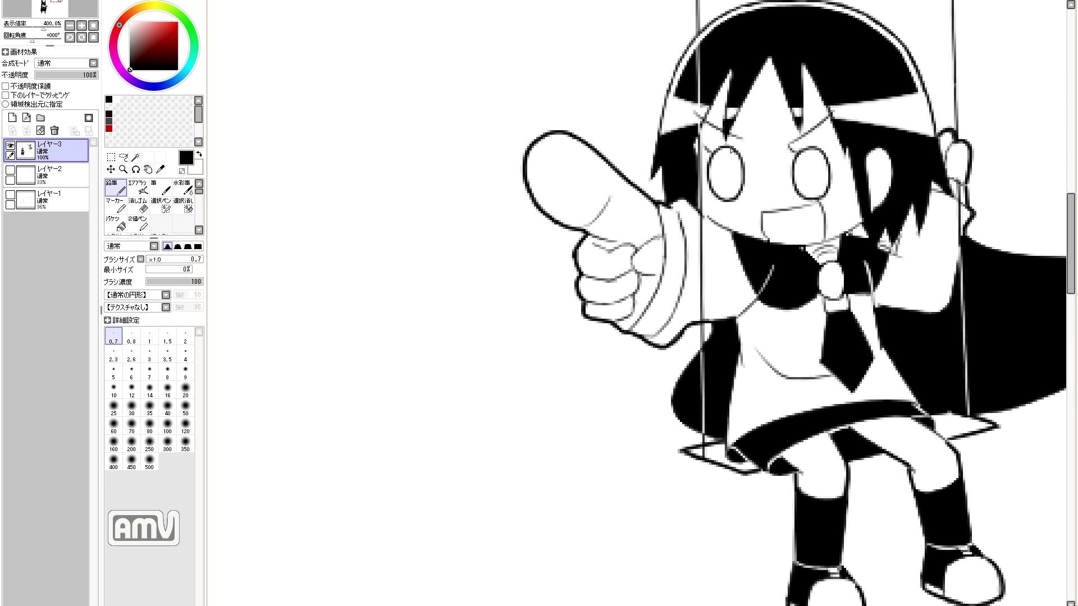
# - Draw thin curved motion lines above and below both ends of the swing canopy
pyautogui.scroll(-3, 802, 198)
pyautogui.scroll(2, 802, 198)
pyautogui.moveTo(884, 252); pyautogui.dragTo(847, 76)
pyautogui.scroll(1, 910, 101)
pyautogui.moveTo(623, 270); pyautogui.dragTo(687, 185)
pyautogui.scroll(-1, 901, 170)
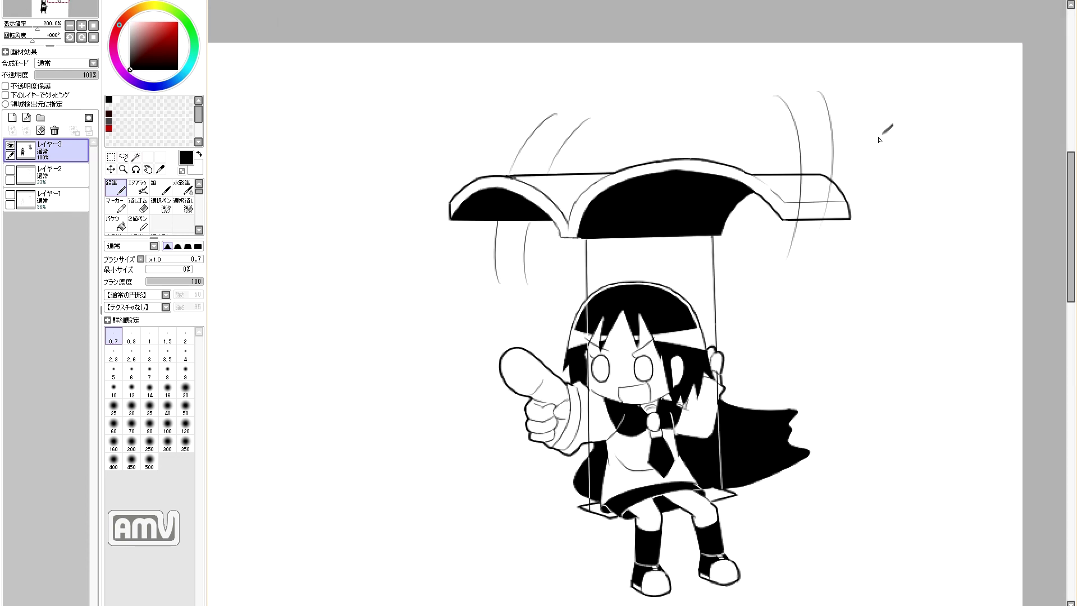
# - Draw small drop-shaped motion marks in the empty space beside the canopy's far end
pyautogui.moveTo(898, 179); pyautogui.dragTo(890, 191)
pyautogui.scroll(-1, 899, 179)
pyautogui.scroll(1, 946, 154)
pyautogui.scroll(-1, 946, 154)
# - Turn the cuff of the seated figure's pointing arm black with white stripes, using brush size 1 for the stripes
pyautogui.scroll(5, 818, 202)
pyautogui.press('x')
pyautogui.click(149, 336)
pyautogui.moveTo(536, 123)
pyautogui.mouseDown()
pyautogui.moveTo(491, 311)
pyautogui.moveTo(541, 266)
pyautogui.mouseUp()
pyautogui.moveTo(558, 199); pyautogui.dragTo(510, 306)
pyautogui.moveTo(530, 284); pyautogui.dragTo(499, 326)
pyautogui.press('x')
pyautogui.click(113, 336)
# - Blacken the seated figure's raised cuff and add fine fold lines to the sleeve and shirt
pyautogui.scroll(1, 850, 178)
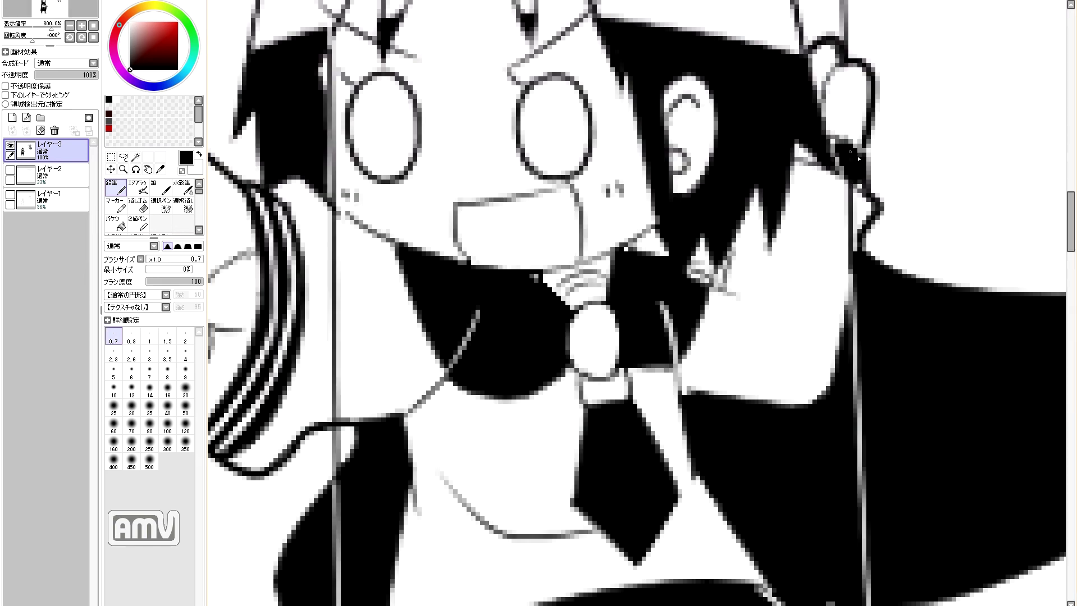
pyautogui.scroll(-2, 847, 163)
pyautogui.press('e')
pyautogui.press('n')
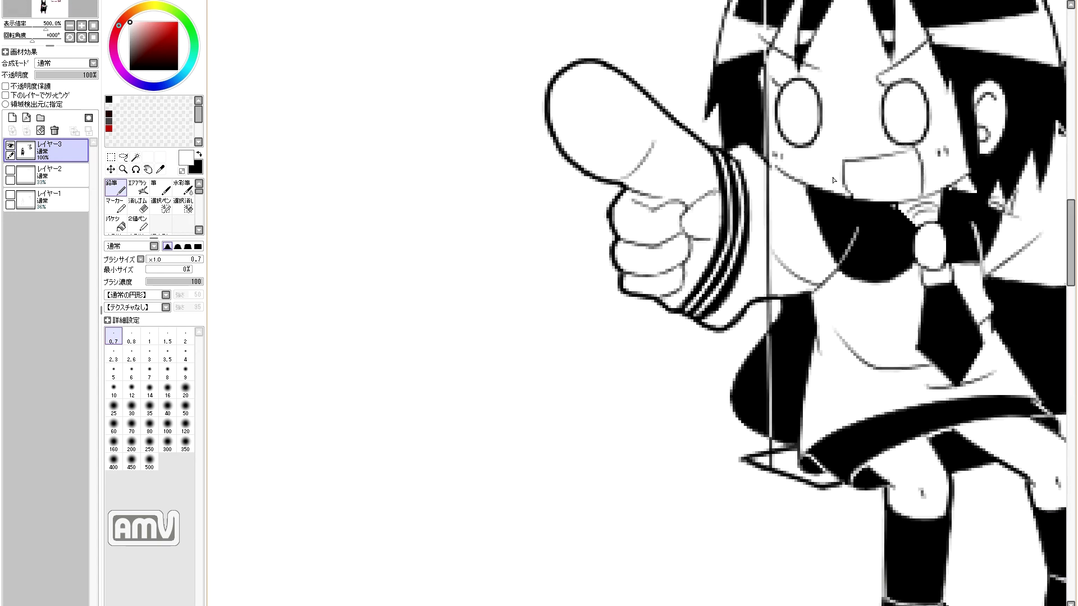
# - Draw wavy text lines on the open book's page and thin parallel lines along its page edges
pyautogui.press('x')
pyautogui.moveTo(519, 352); pyautogui.dragTo(508, 401)
pyautogui.moveTo(497, 360); pyautogui.dragTo(478, 399)
pyautogui.moveTo(561, 340); pyautogui.dragTo(539, 418)
pyautogui.moveTo(463, 414); pyautogui.dragTo(536, 420)
pyautogui.moveTo(564, 337); pyautogui.dragTo(598, 331)
pyautogui.moveTo(618, 317); pyautogui.dragTo(727, 356)
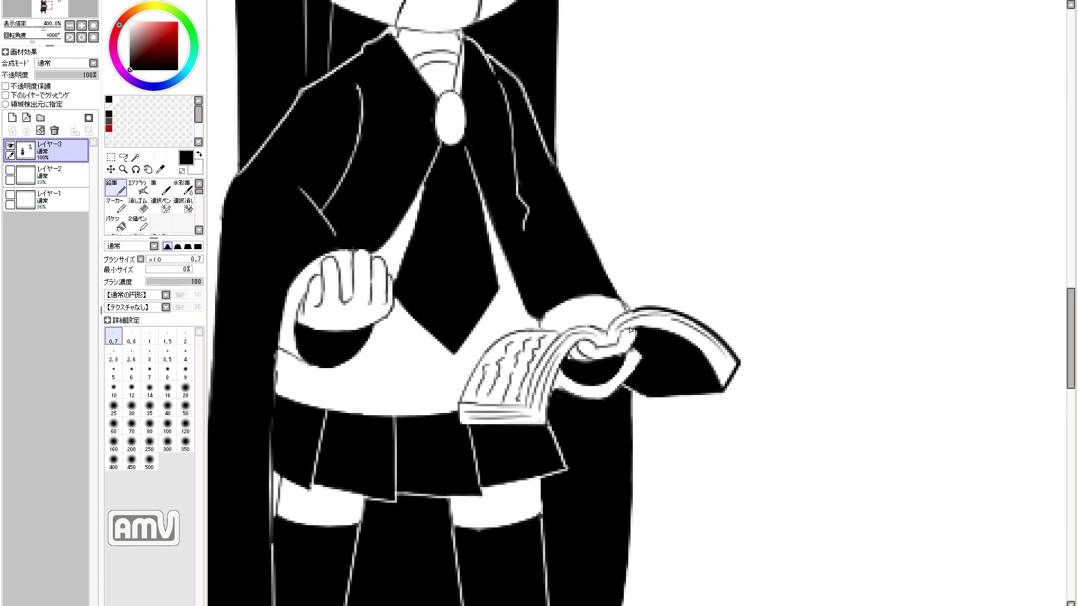
# - Draw short white pleat lines across the seated figure's black skirt
pyautogui.press('Home')
pyautogui.scroll(5, 812, 248)
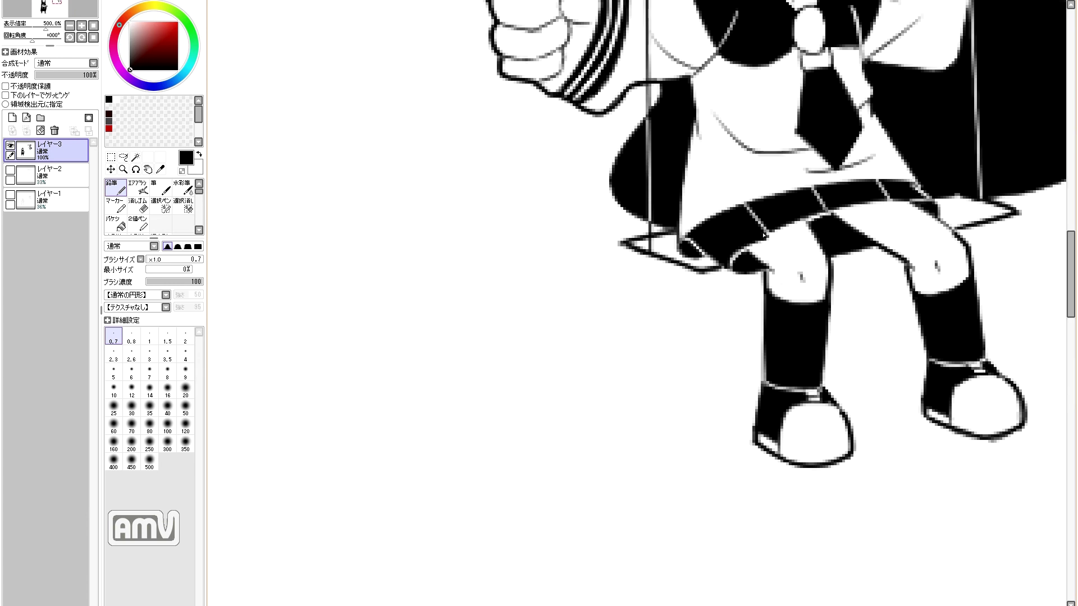
pyautogui.press('x')
pyautogui.moveTo(810, 223); pyautogui.dragTo(835, 216)
pyautogui.press('x')
pyautogui.press('x')
pyautogui.press('x')
pyautogui.press('x')
pyautogui.press('Home')
# - Add black bands with white stripes to the standing figure's raised cuff and darken the gaps between the fingers
pyautogui.scroll(4, 492, 356)
pyautogui.press('x')
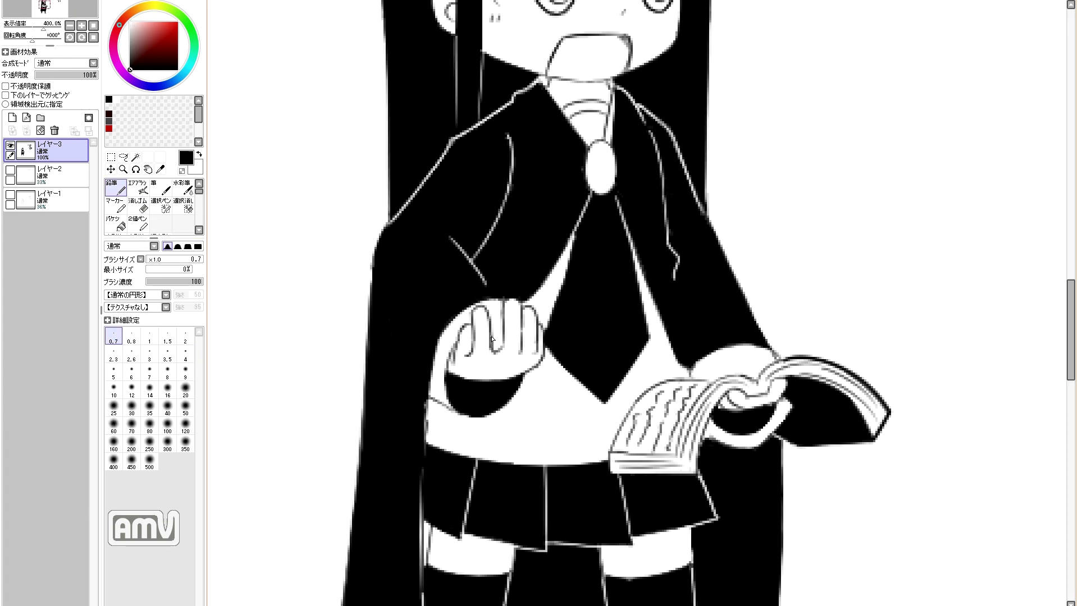
pyautogui.moveTo(466, 317); pyautogui.dragTo(433, 395)
pyautogui.press('x')
pyautogui.press('x')
pyautogui.moveTo(505, 311)
pyautogui.mouseDown()
pyautogui.moveTo(486, 317)
pyautogui.moveTo(502, 320)
pyautogui.mouseUp()
pyautogui.press('x')
pyautogui.press('x')
pyautogui.moveTo(445, 368)
pyautogui.mouseDown()
pyautogui.moveTo(443, 401)
pyautogui.moveTo(452, 343)
pyautogui.moveTo(471, 320)
pyautogui.mouseUp()
pyautogui.press('Home')
pyautogui.scroll(4, 501, 343)
pyautogui.scroll(-4, 501, 344)
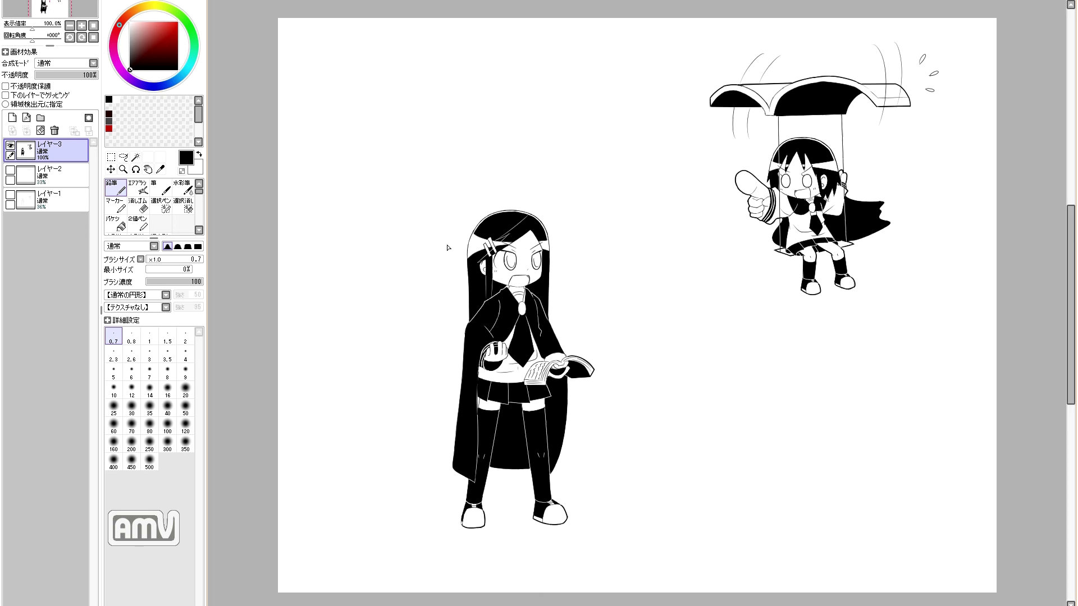
pyautogui.press('e')
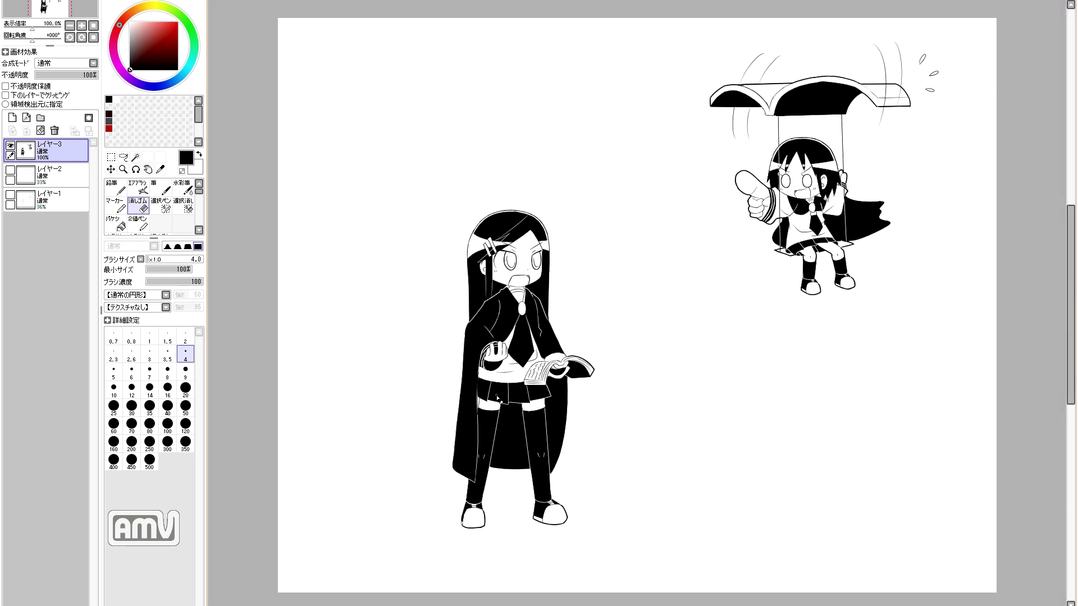